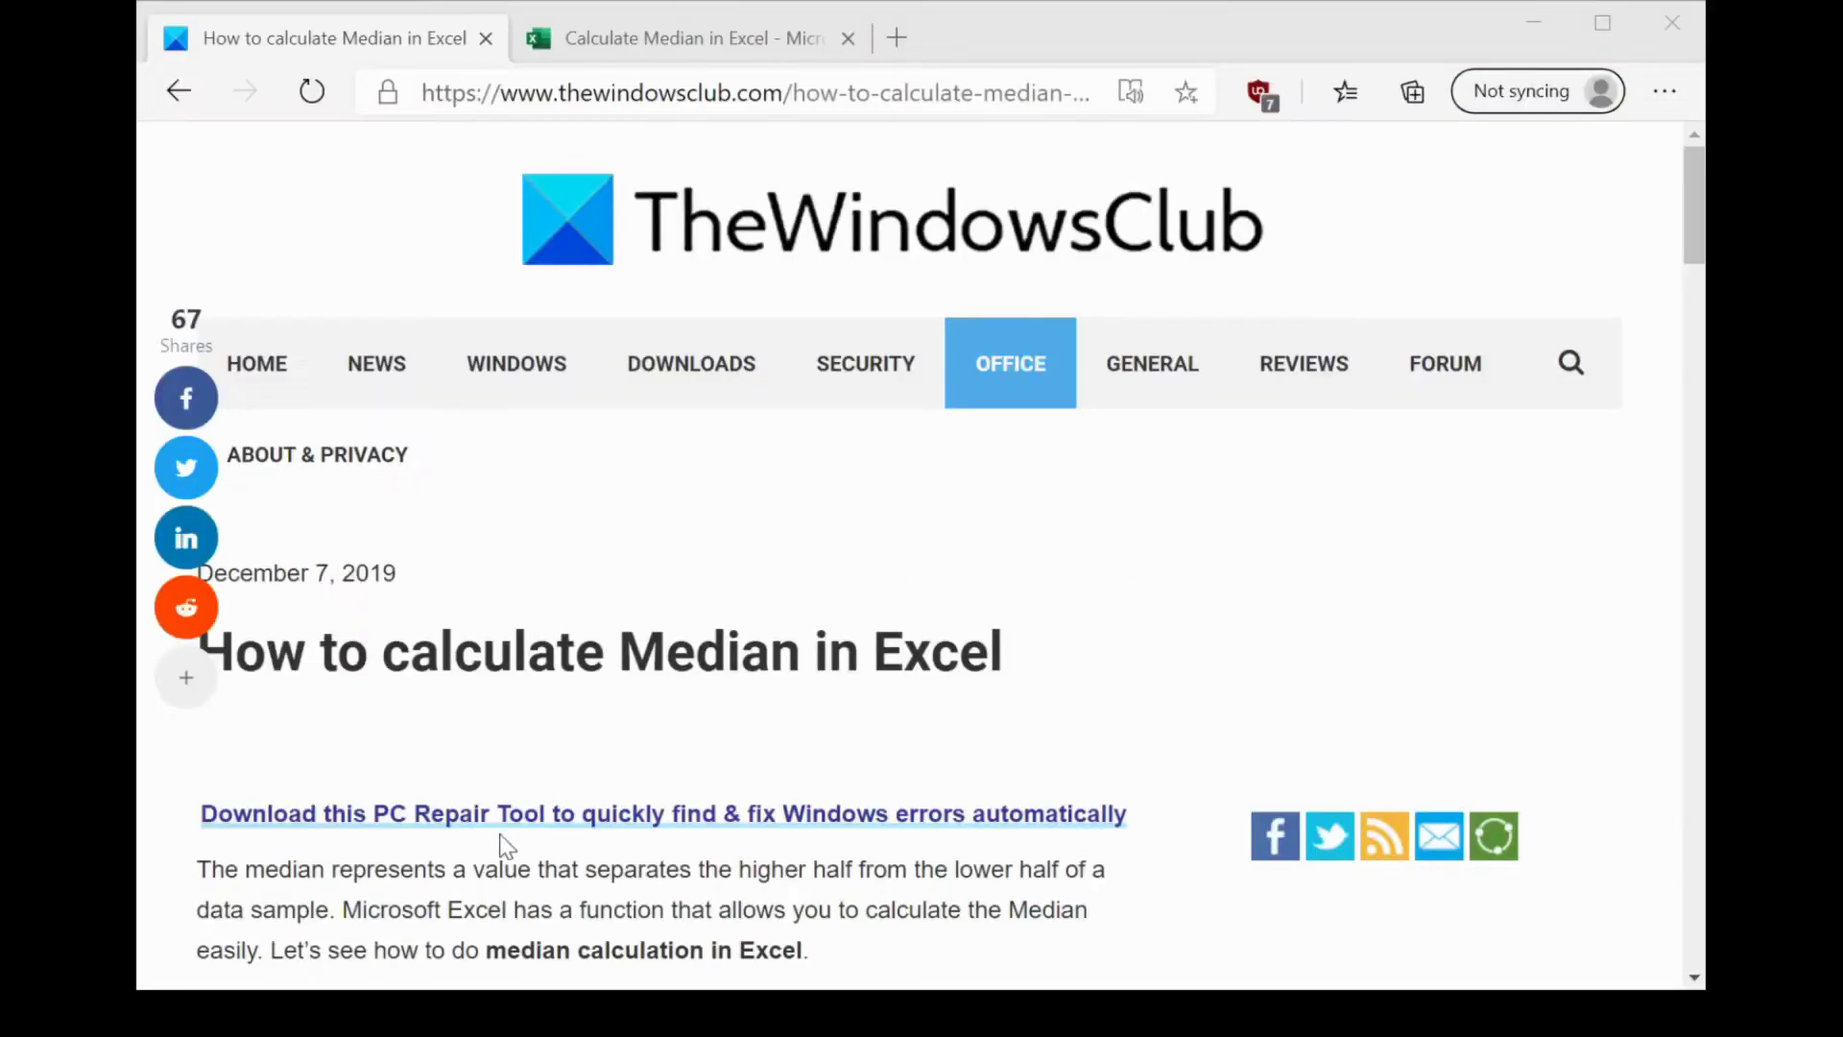
Compare the expenses sheet with the median article, then select result cell F3
click(408, 698)
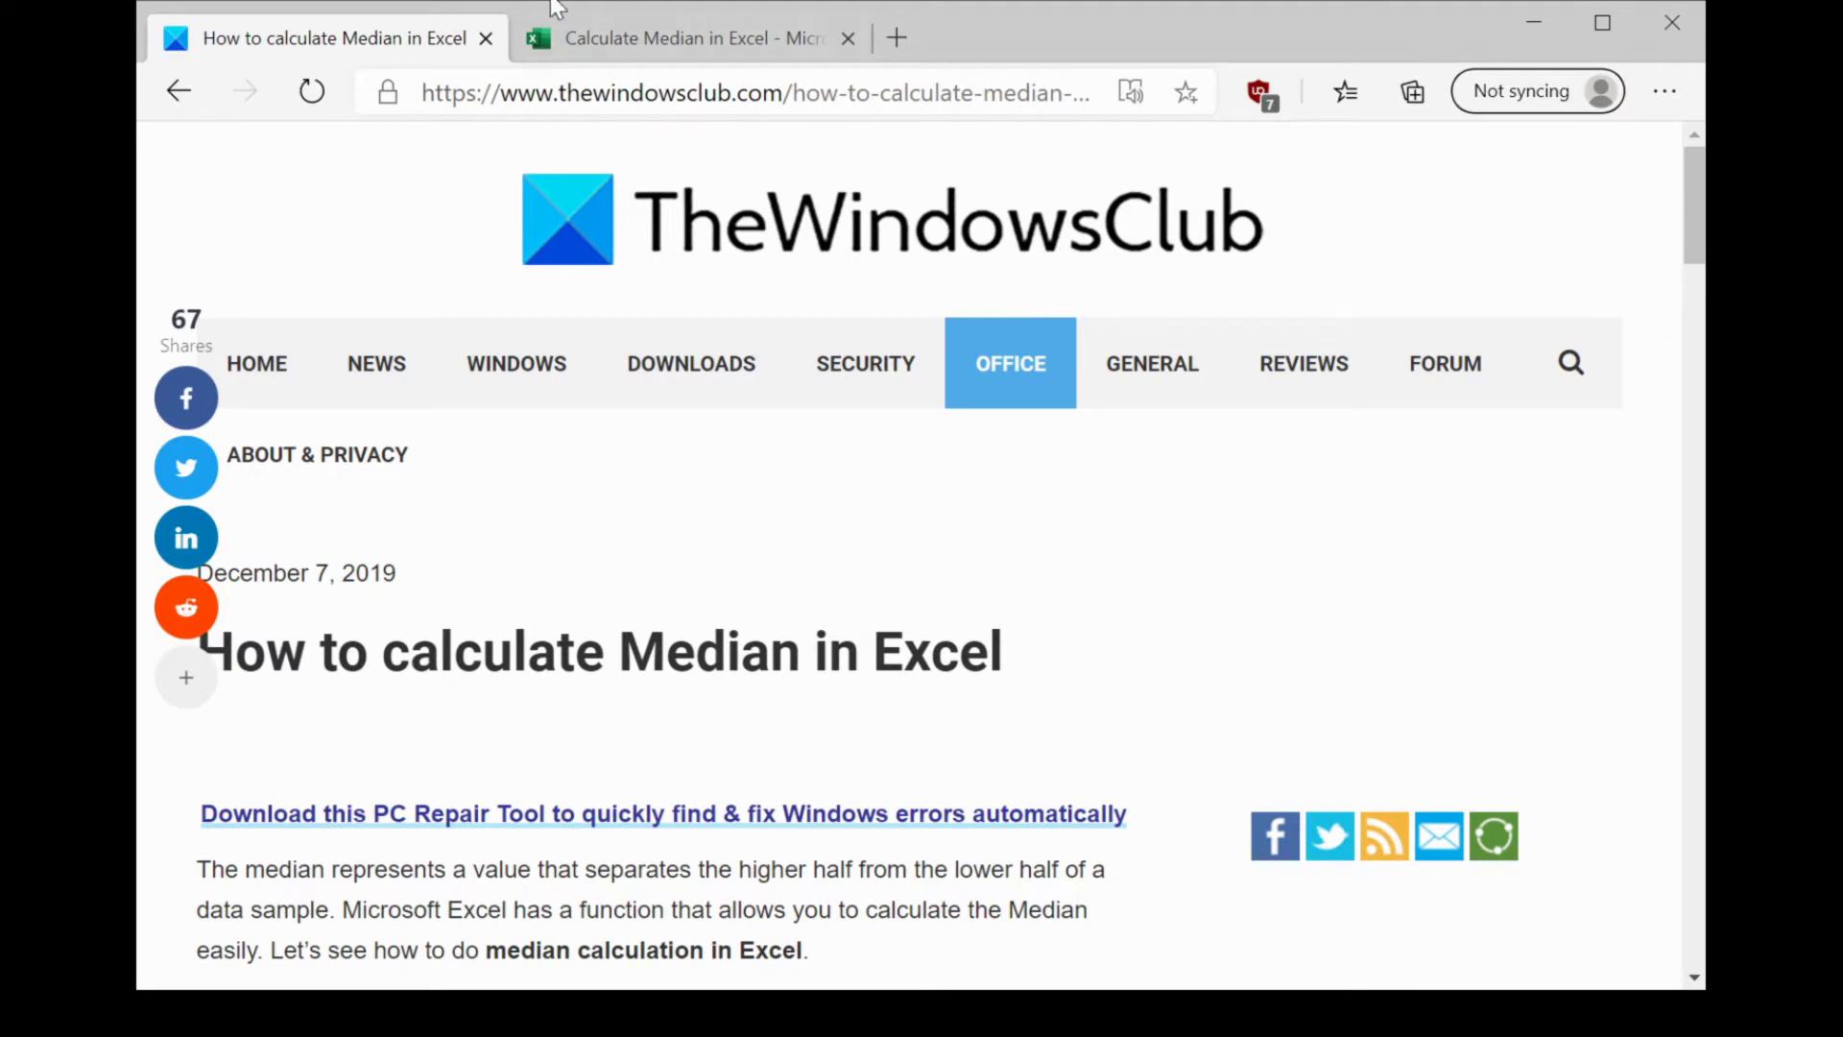
click(682, 39)
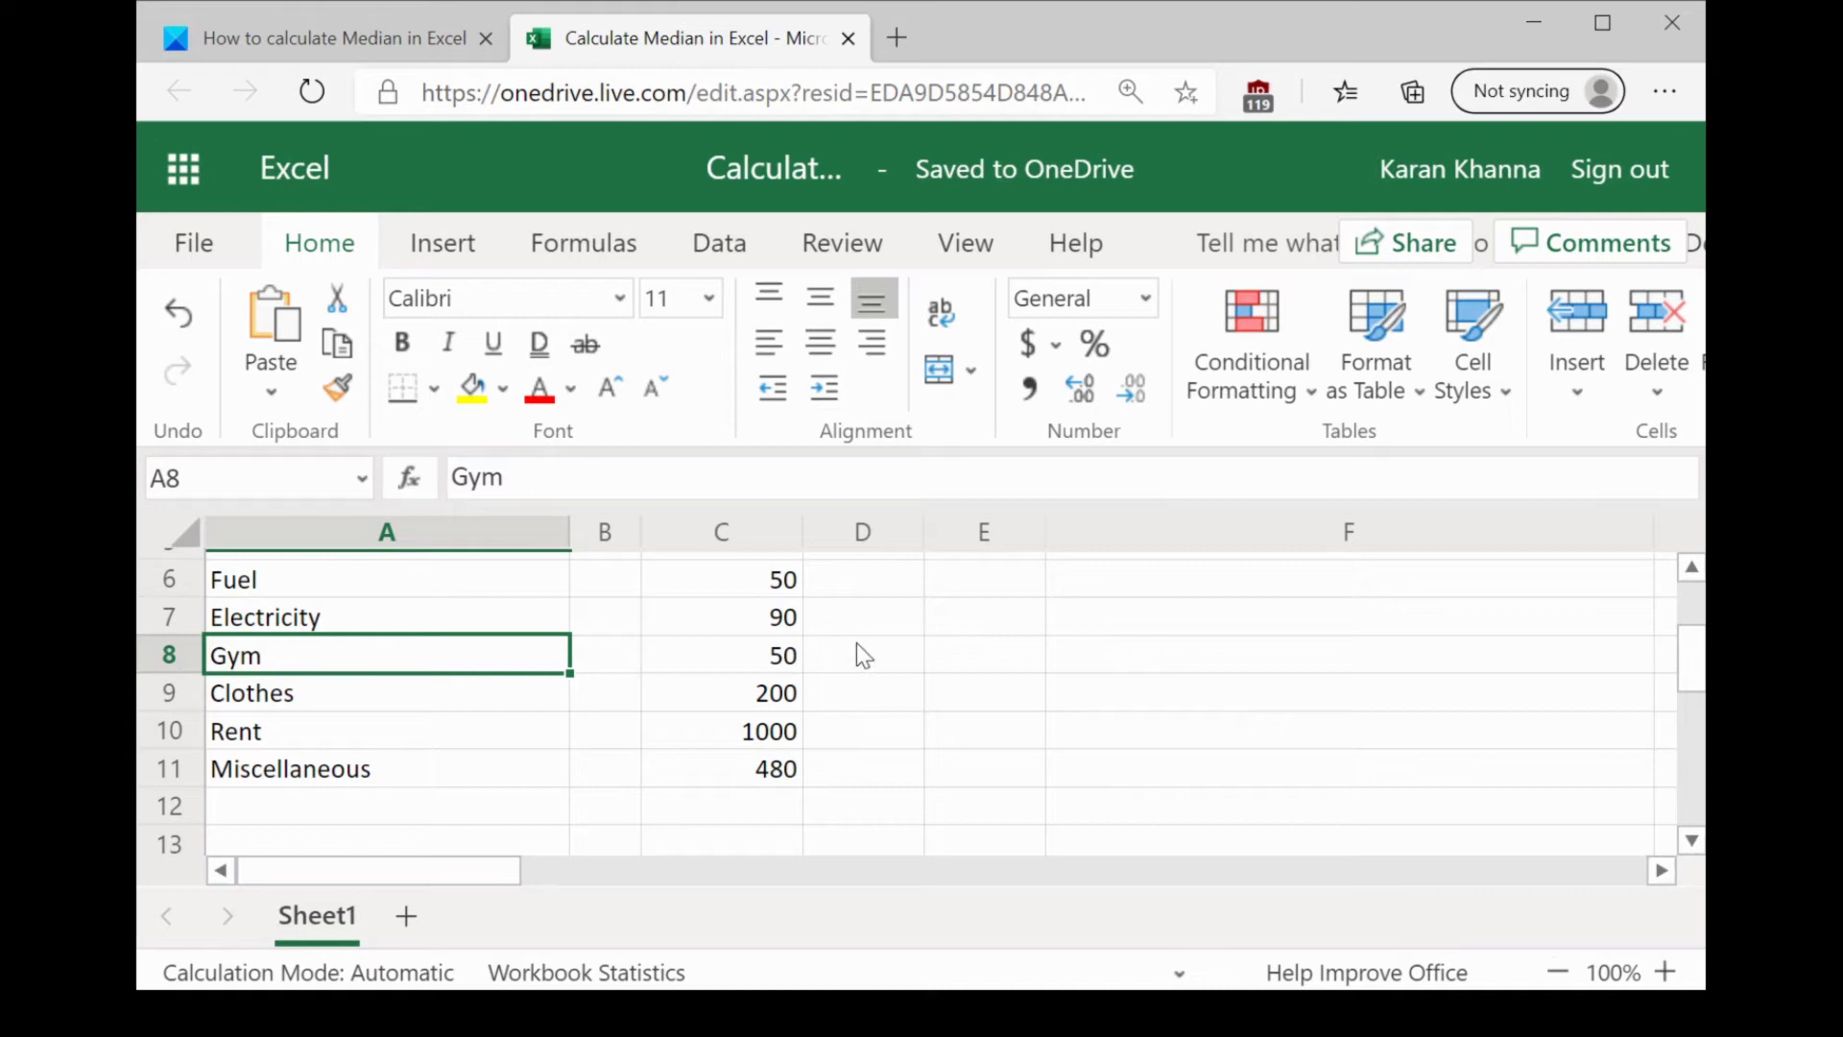
scroll(856, 692, up, 2)
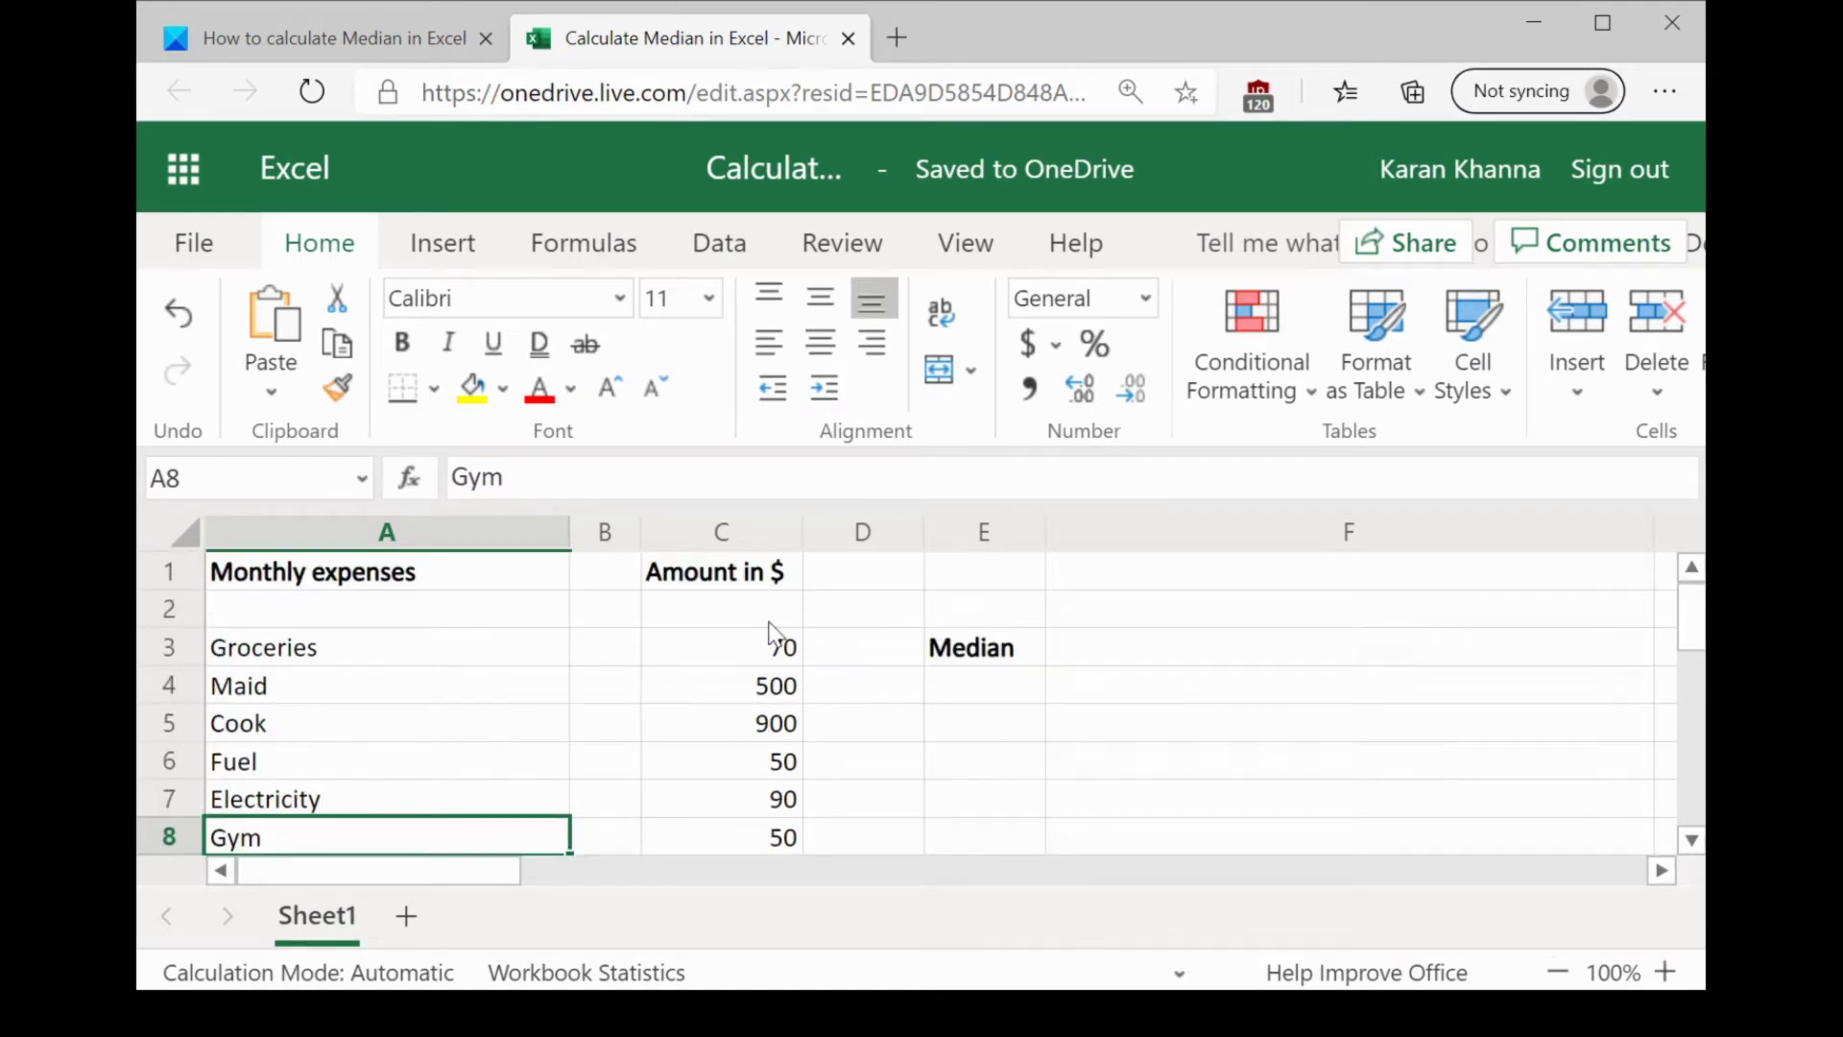
click(449, 58)
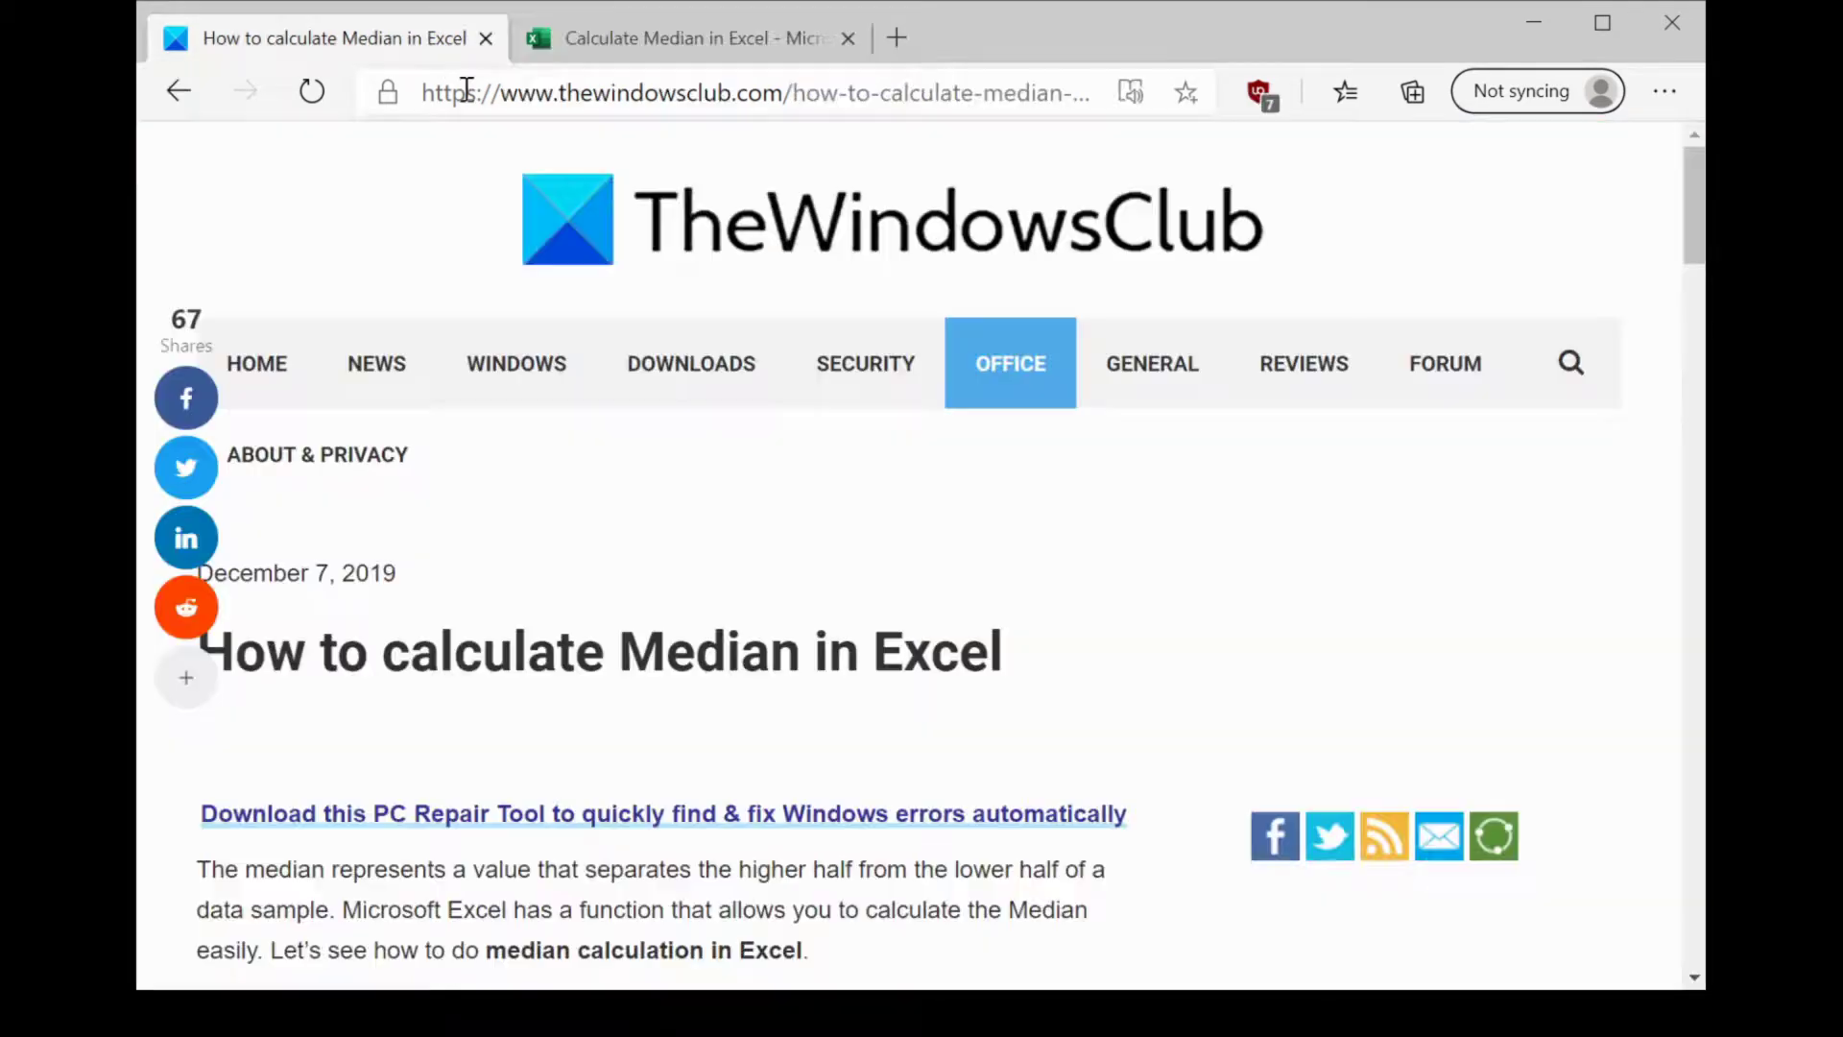
scroll(647, 749, down, 1)
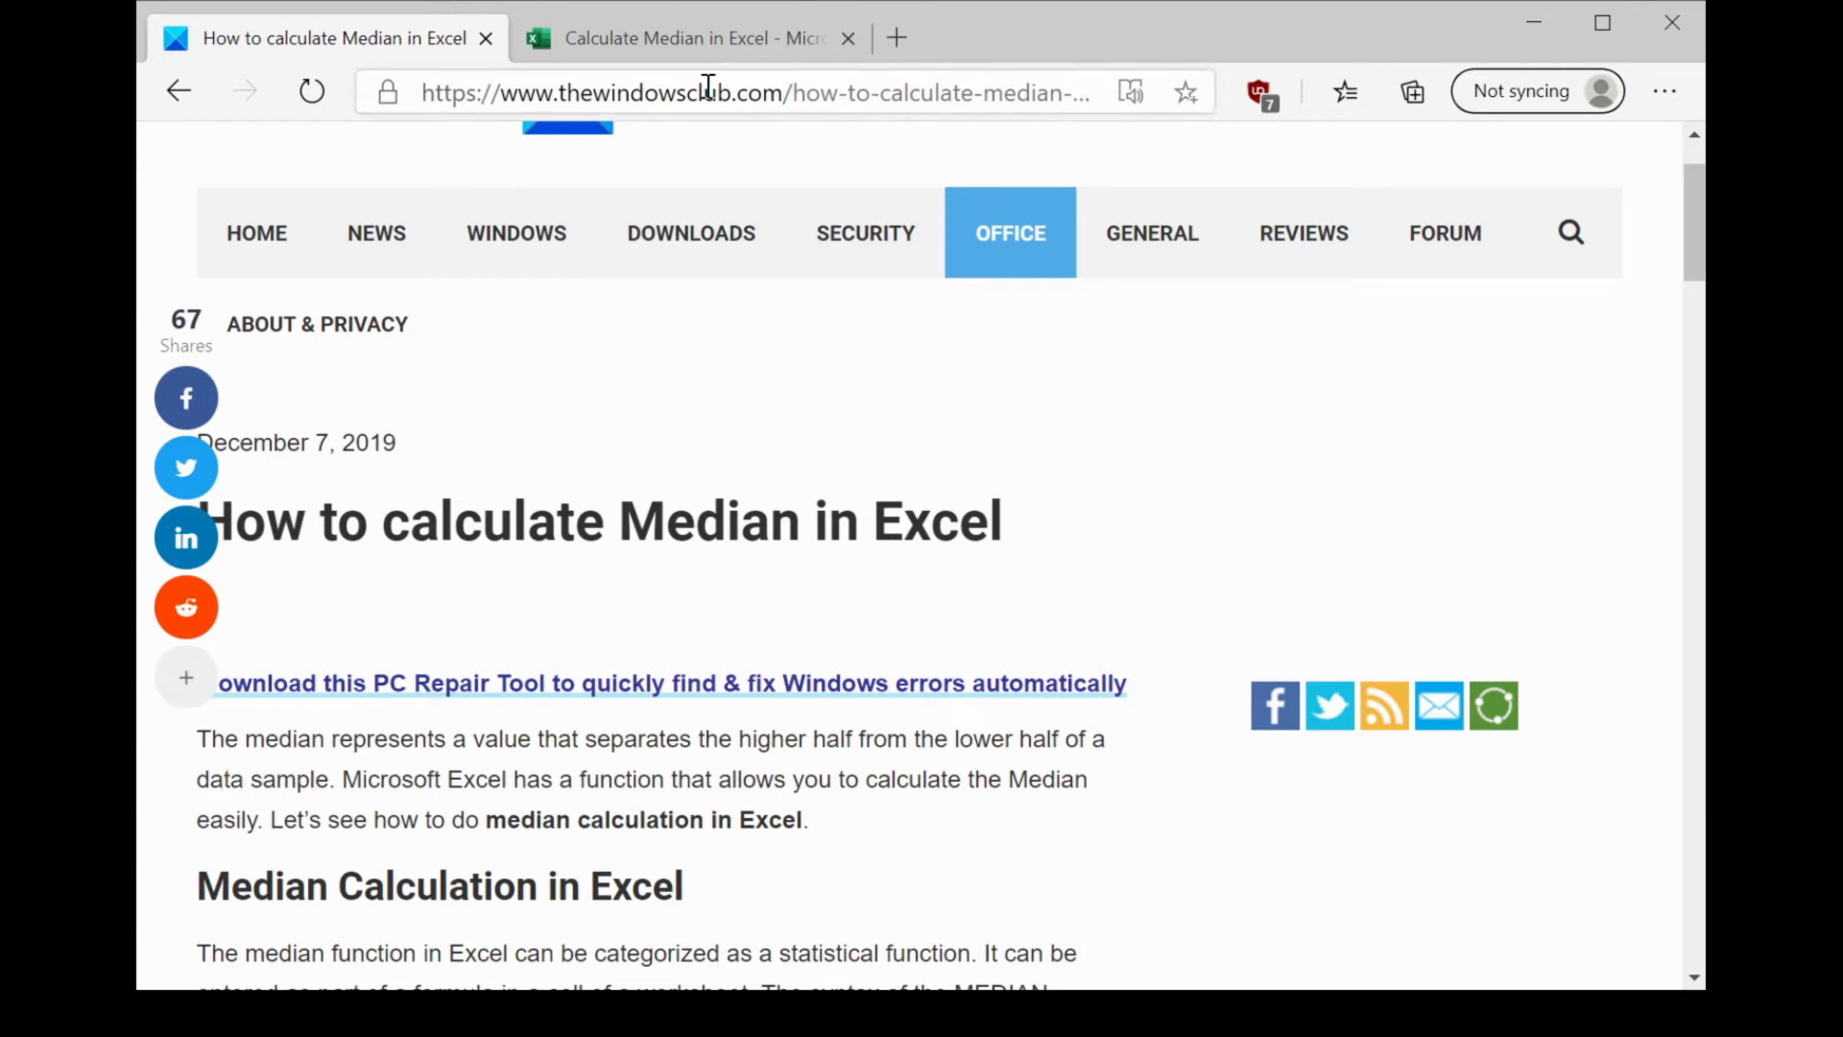
click(684, 38)
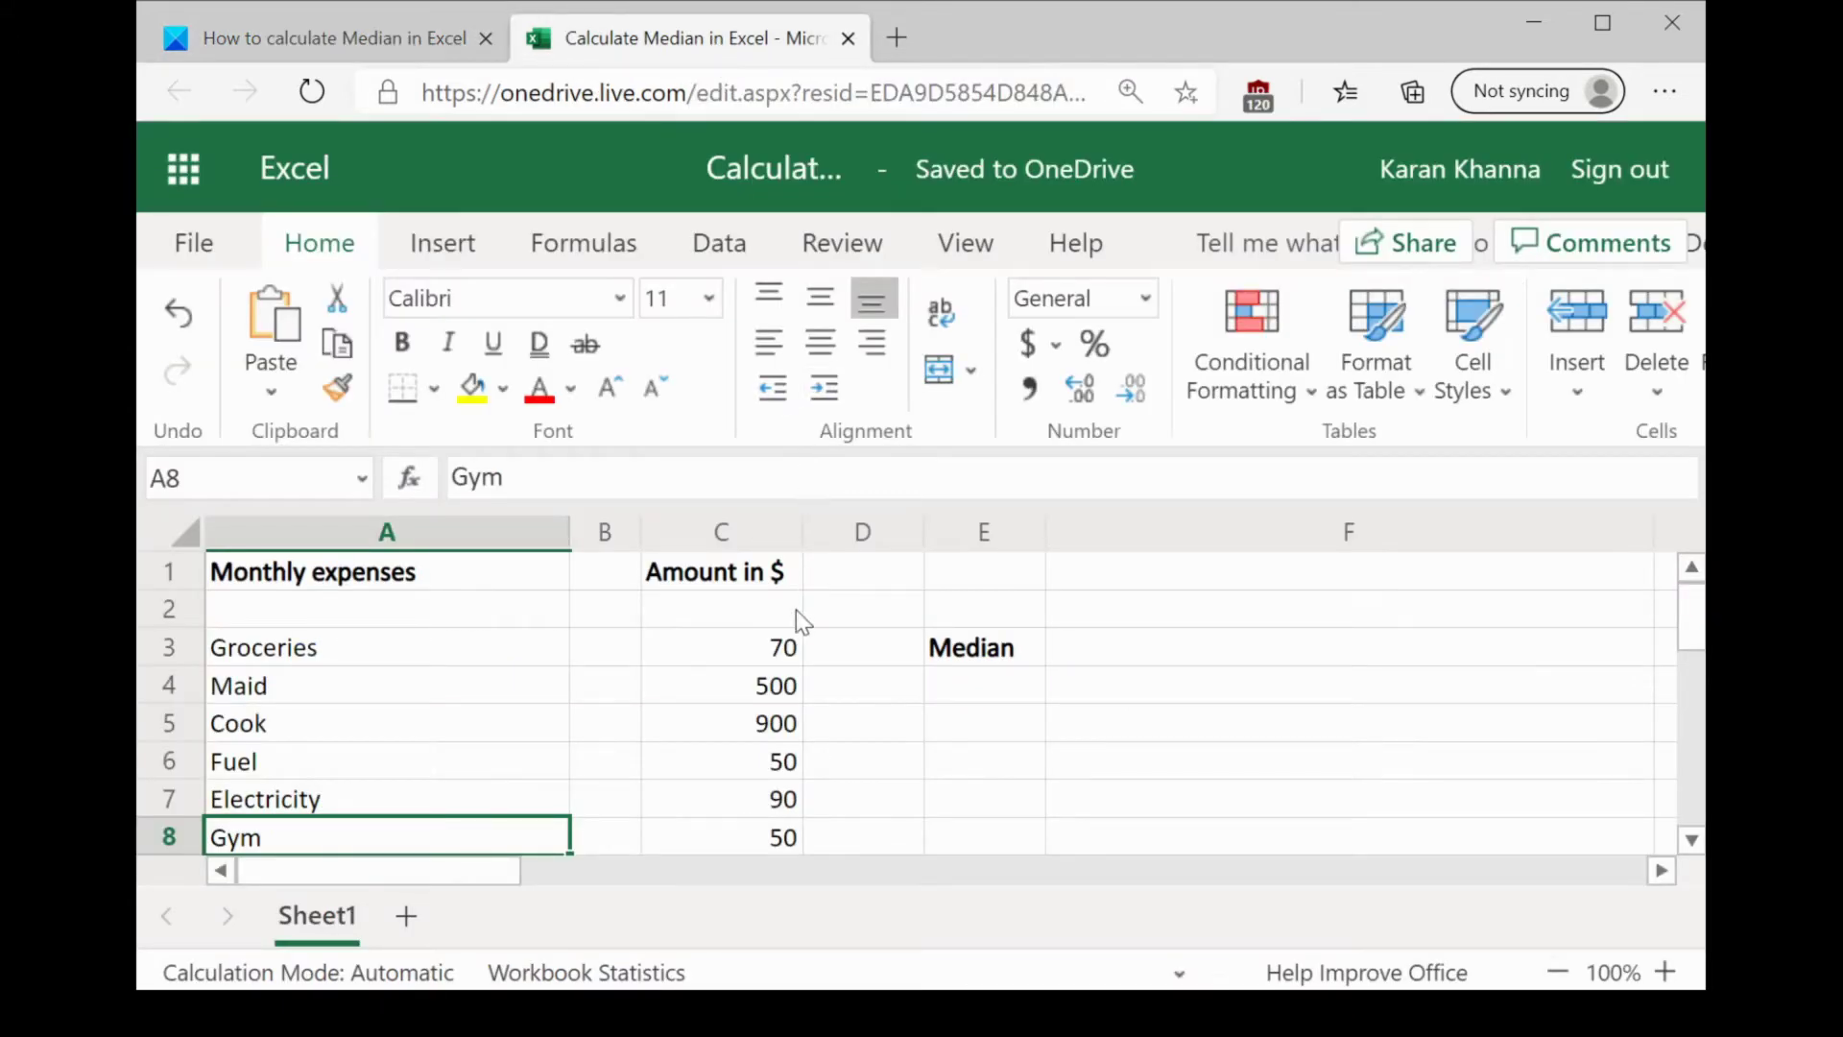
scroll(784, 687, down, 2)
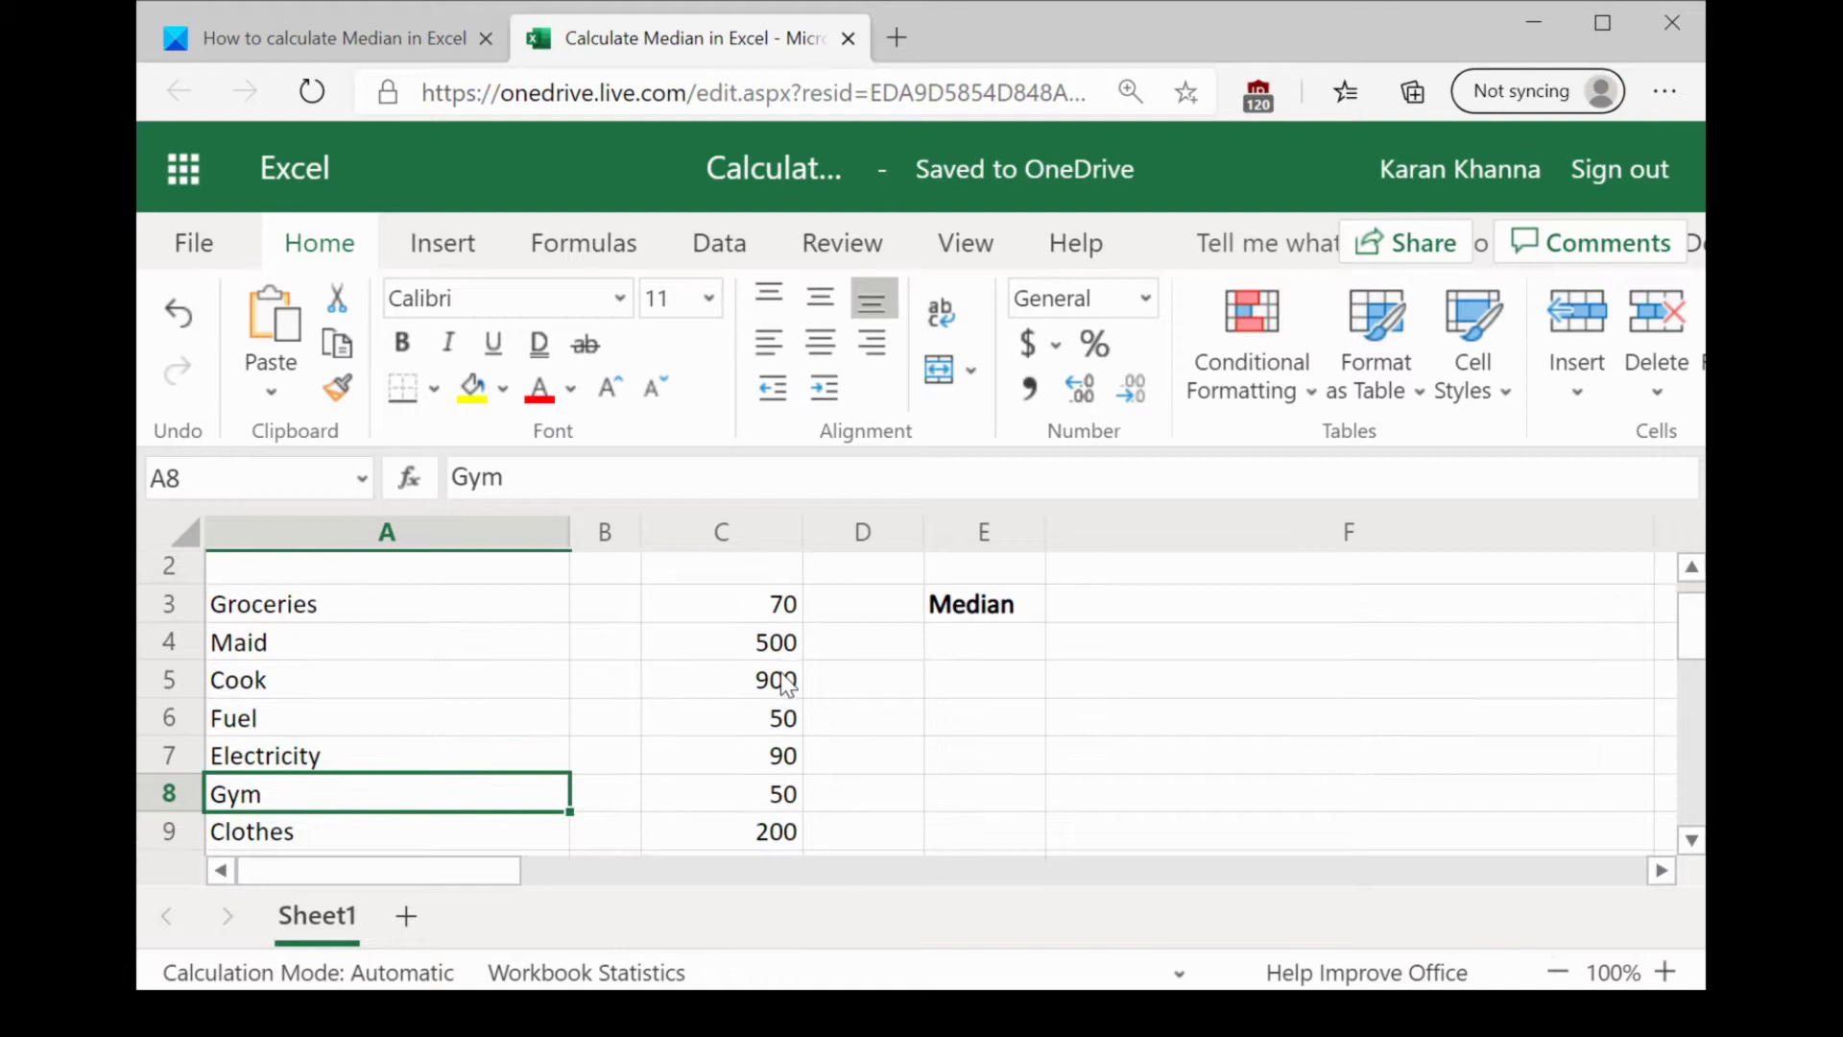
scroll(786, 686, down, 2)
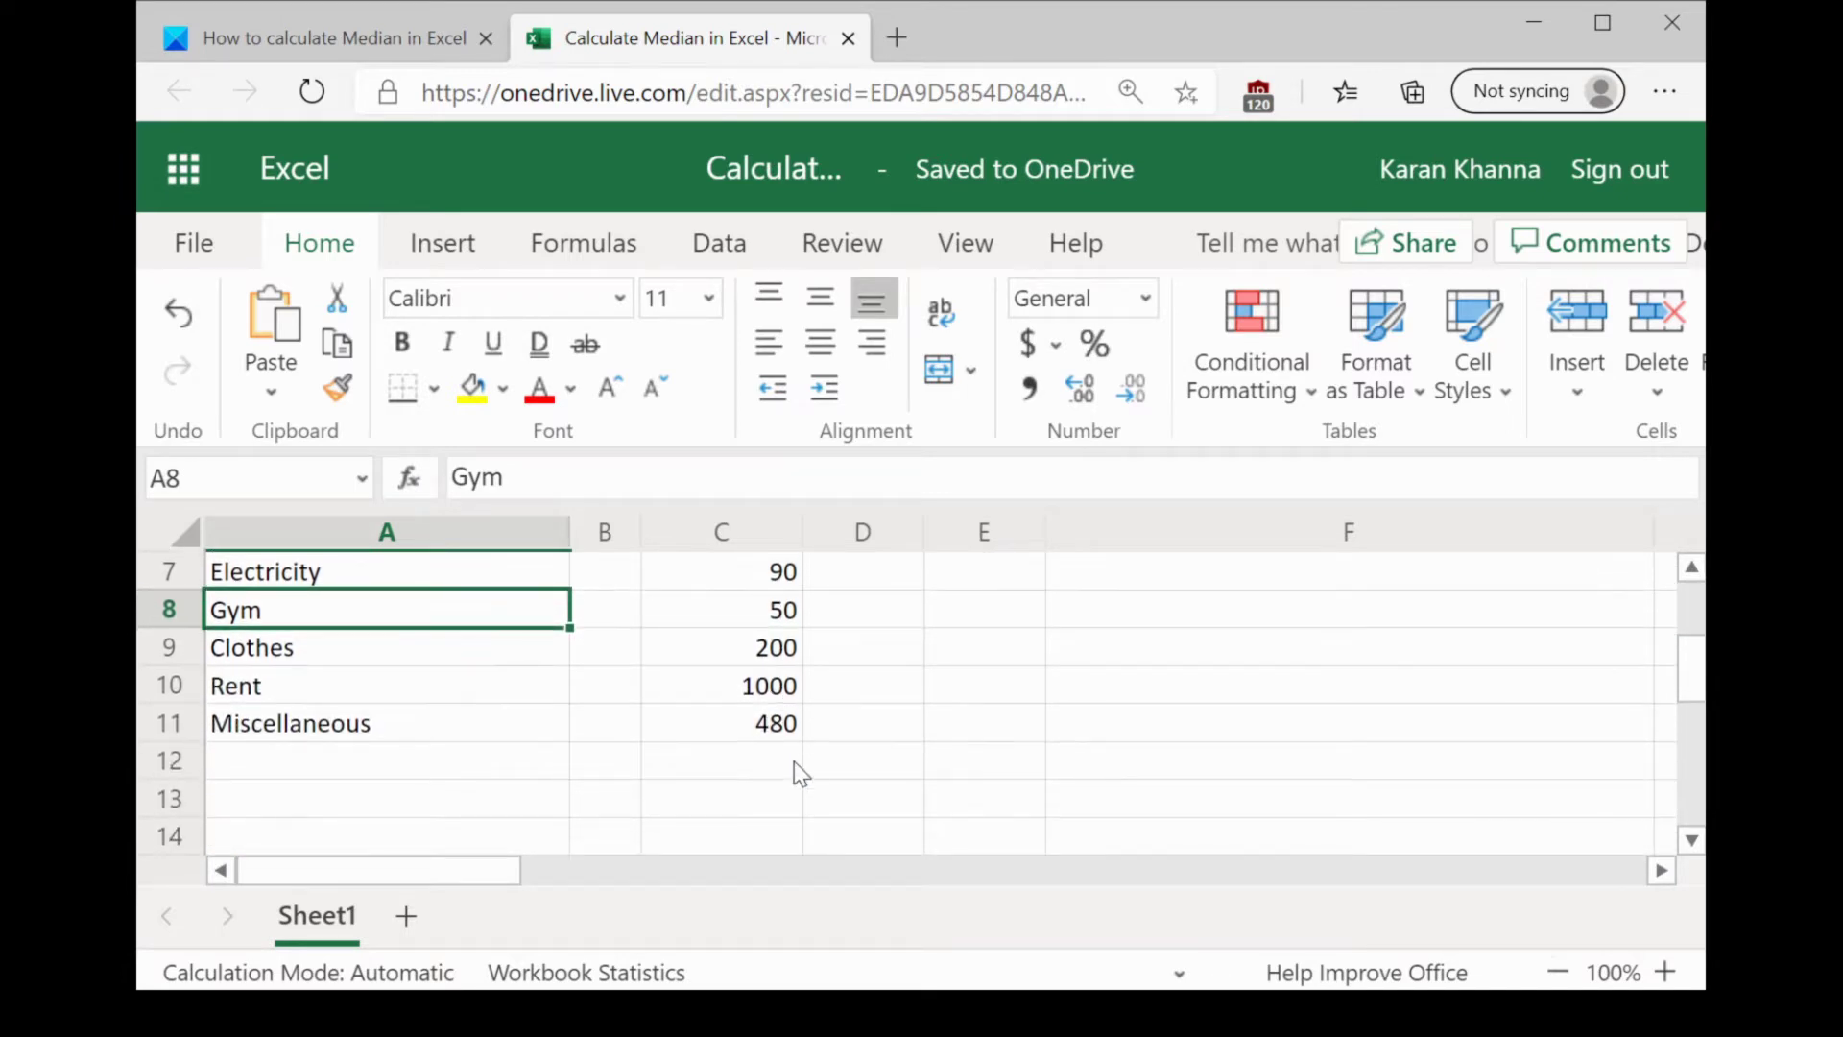
scroll(794, 762, up, 2)
scroll(793, 757, up, 2)
scroll(791, 747, up, 1)
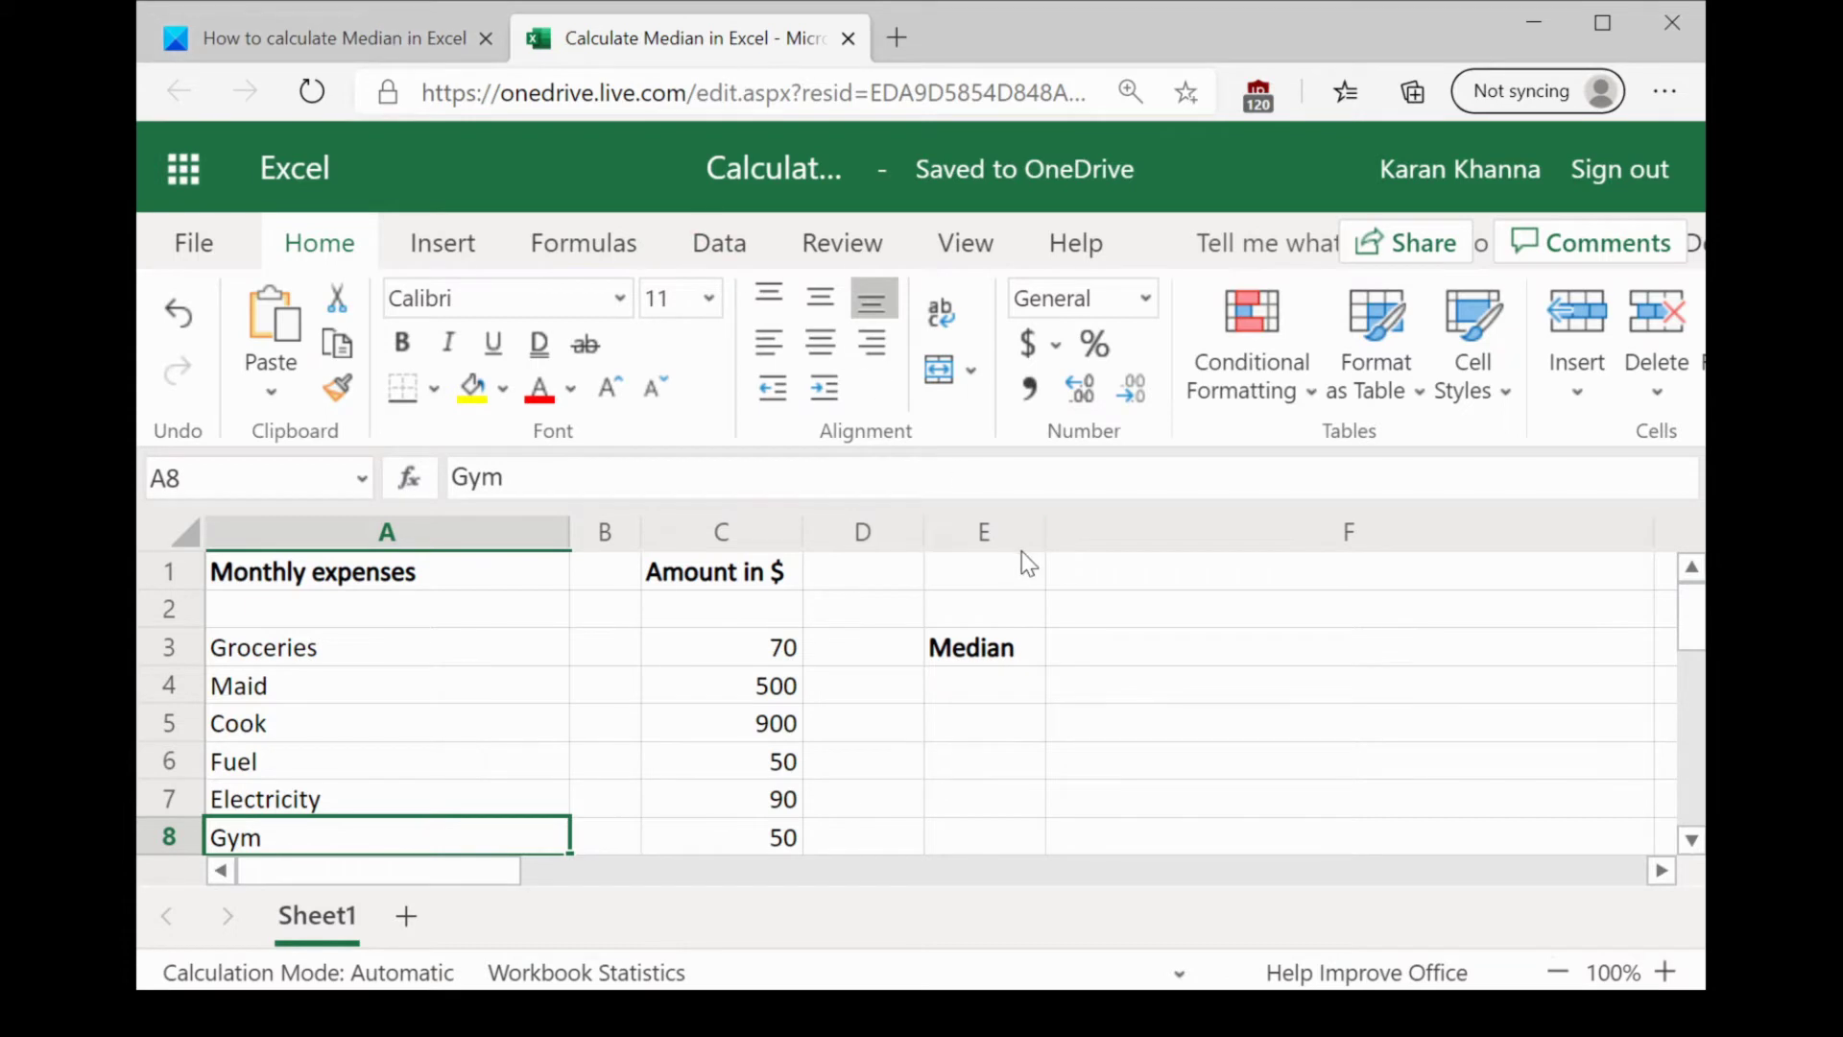
click(1138, 652)
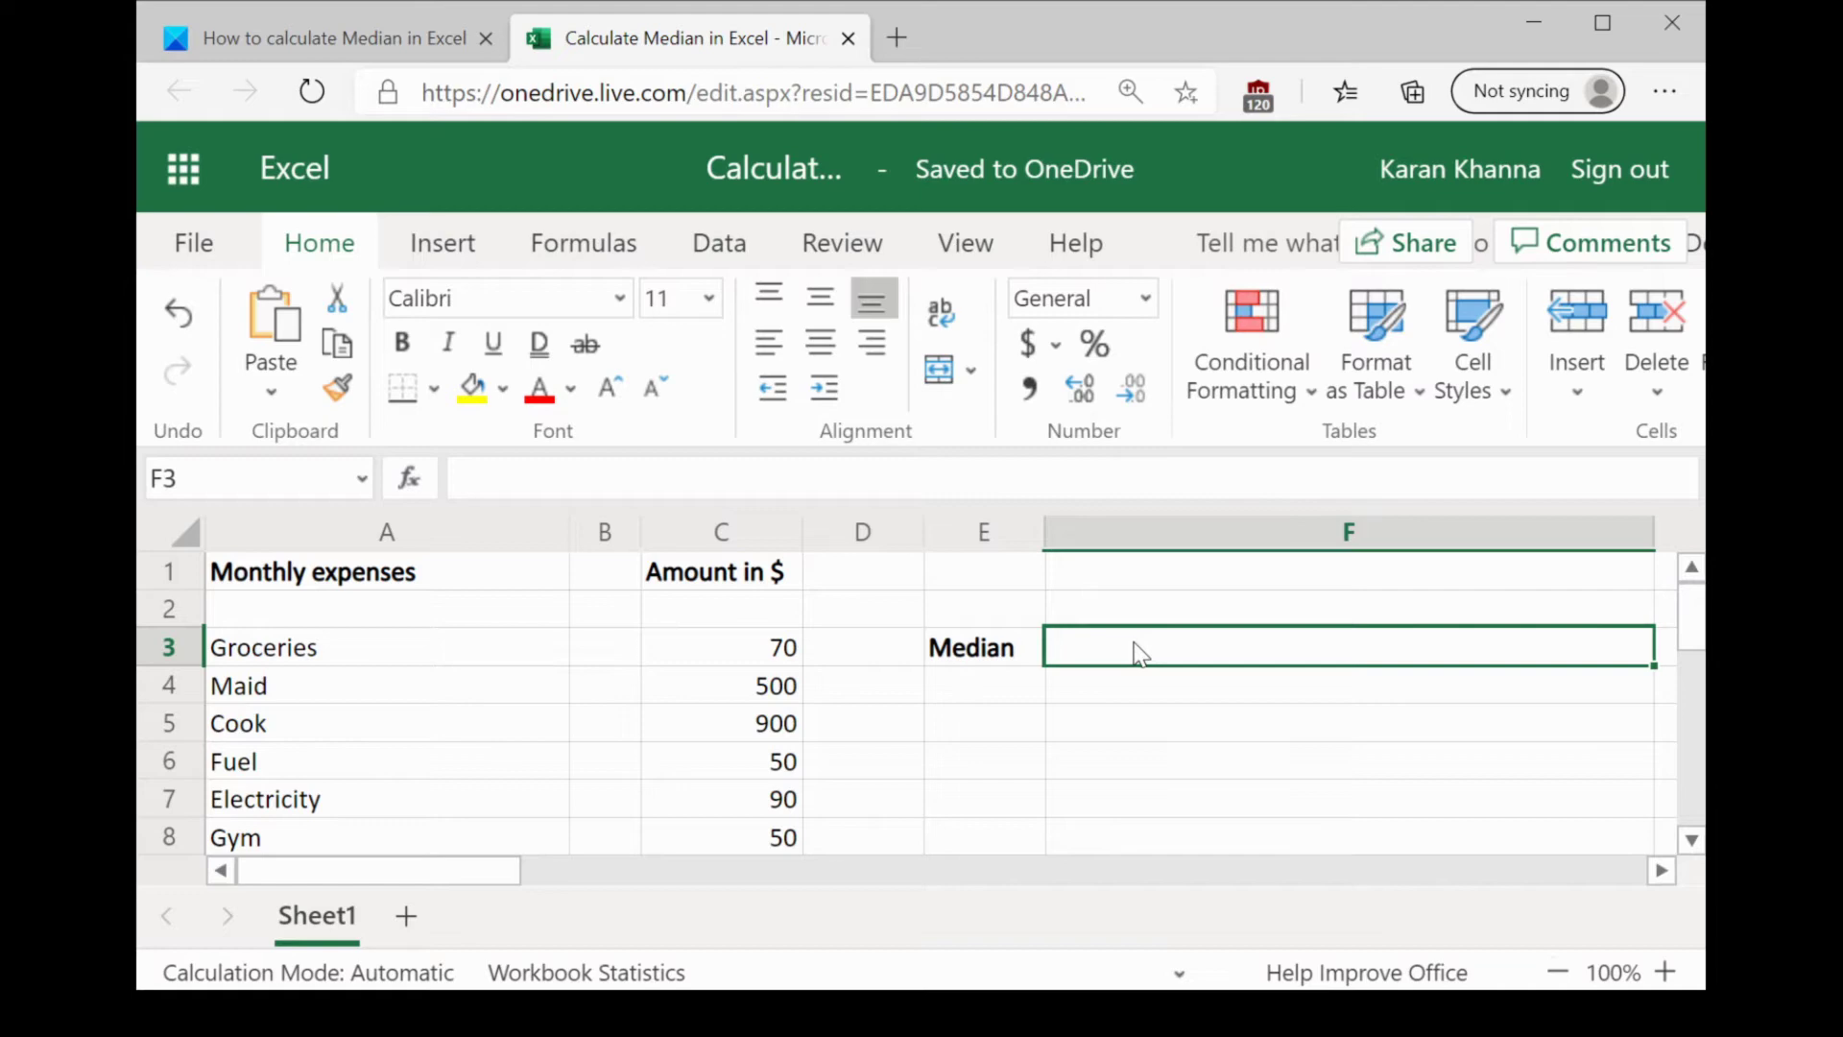
Select the =MEDIAN (D2:D8) example formula in the median tutorial article
click(382, 43)
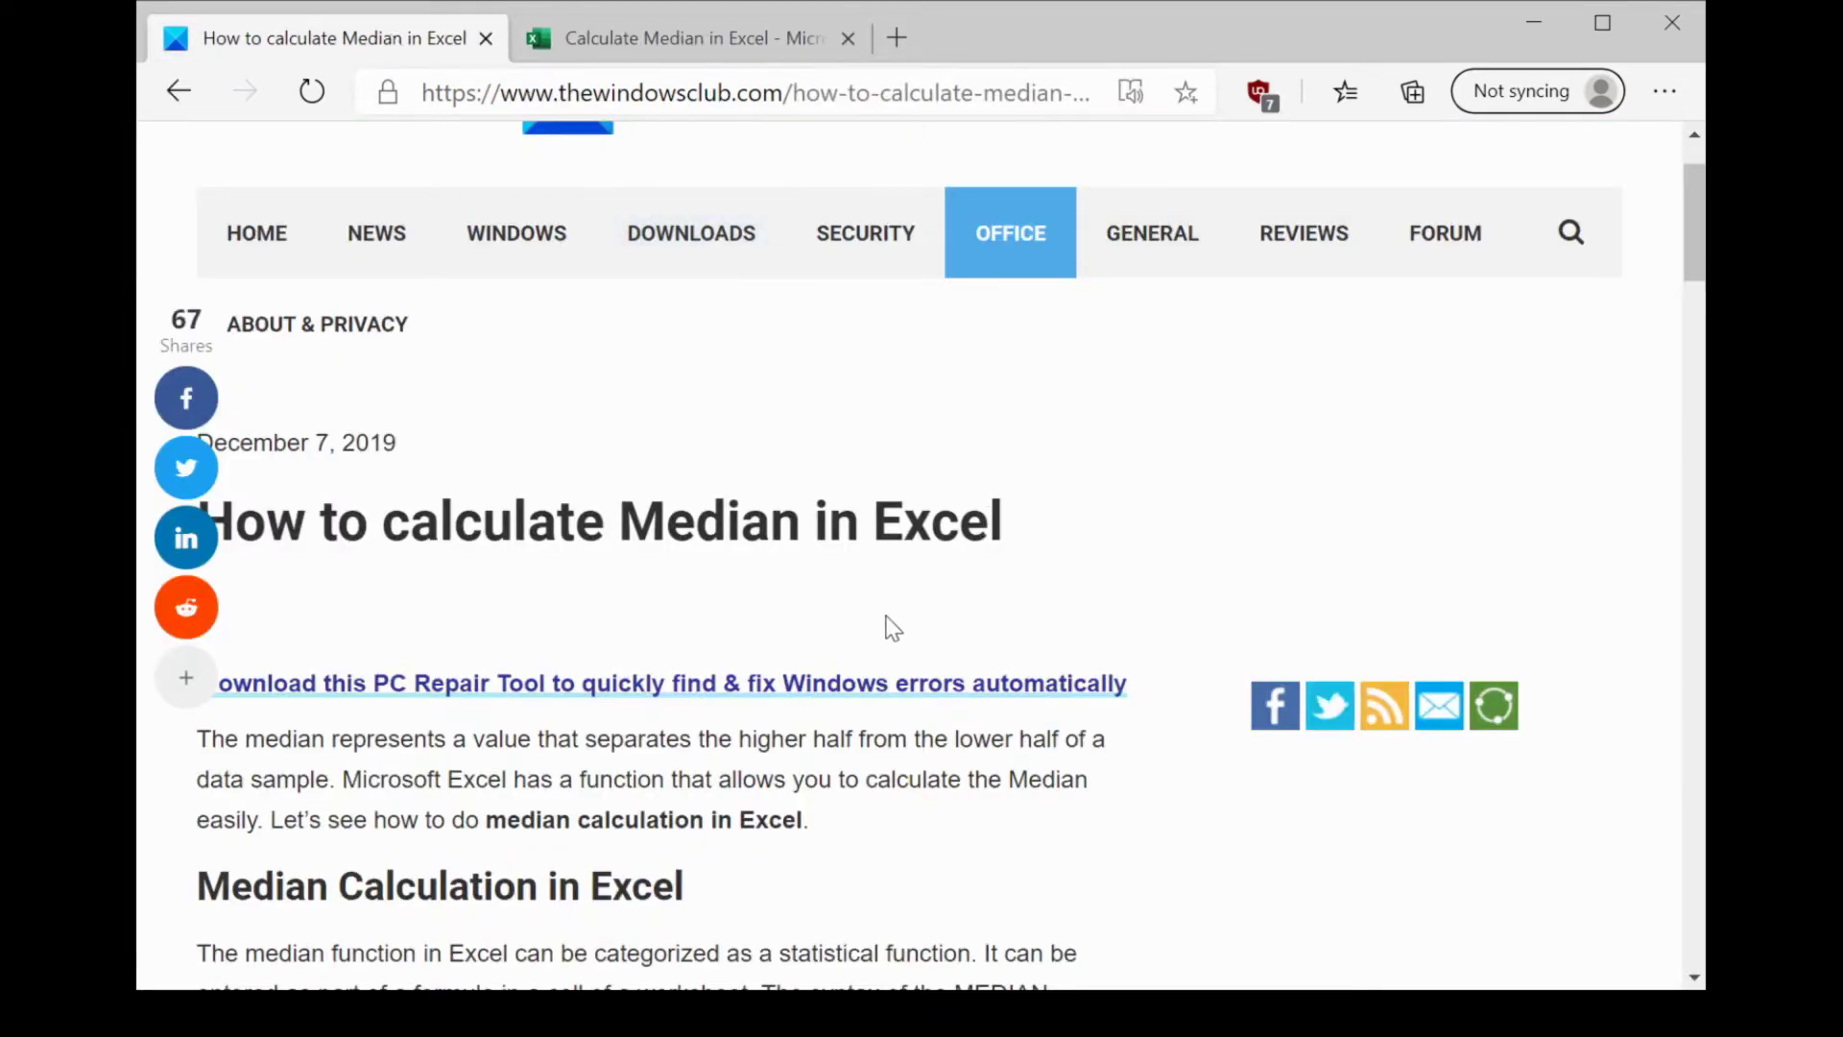
scroll(886, 629, up, 1)
scroll(886, 628, down, 5)
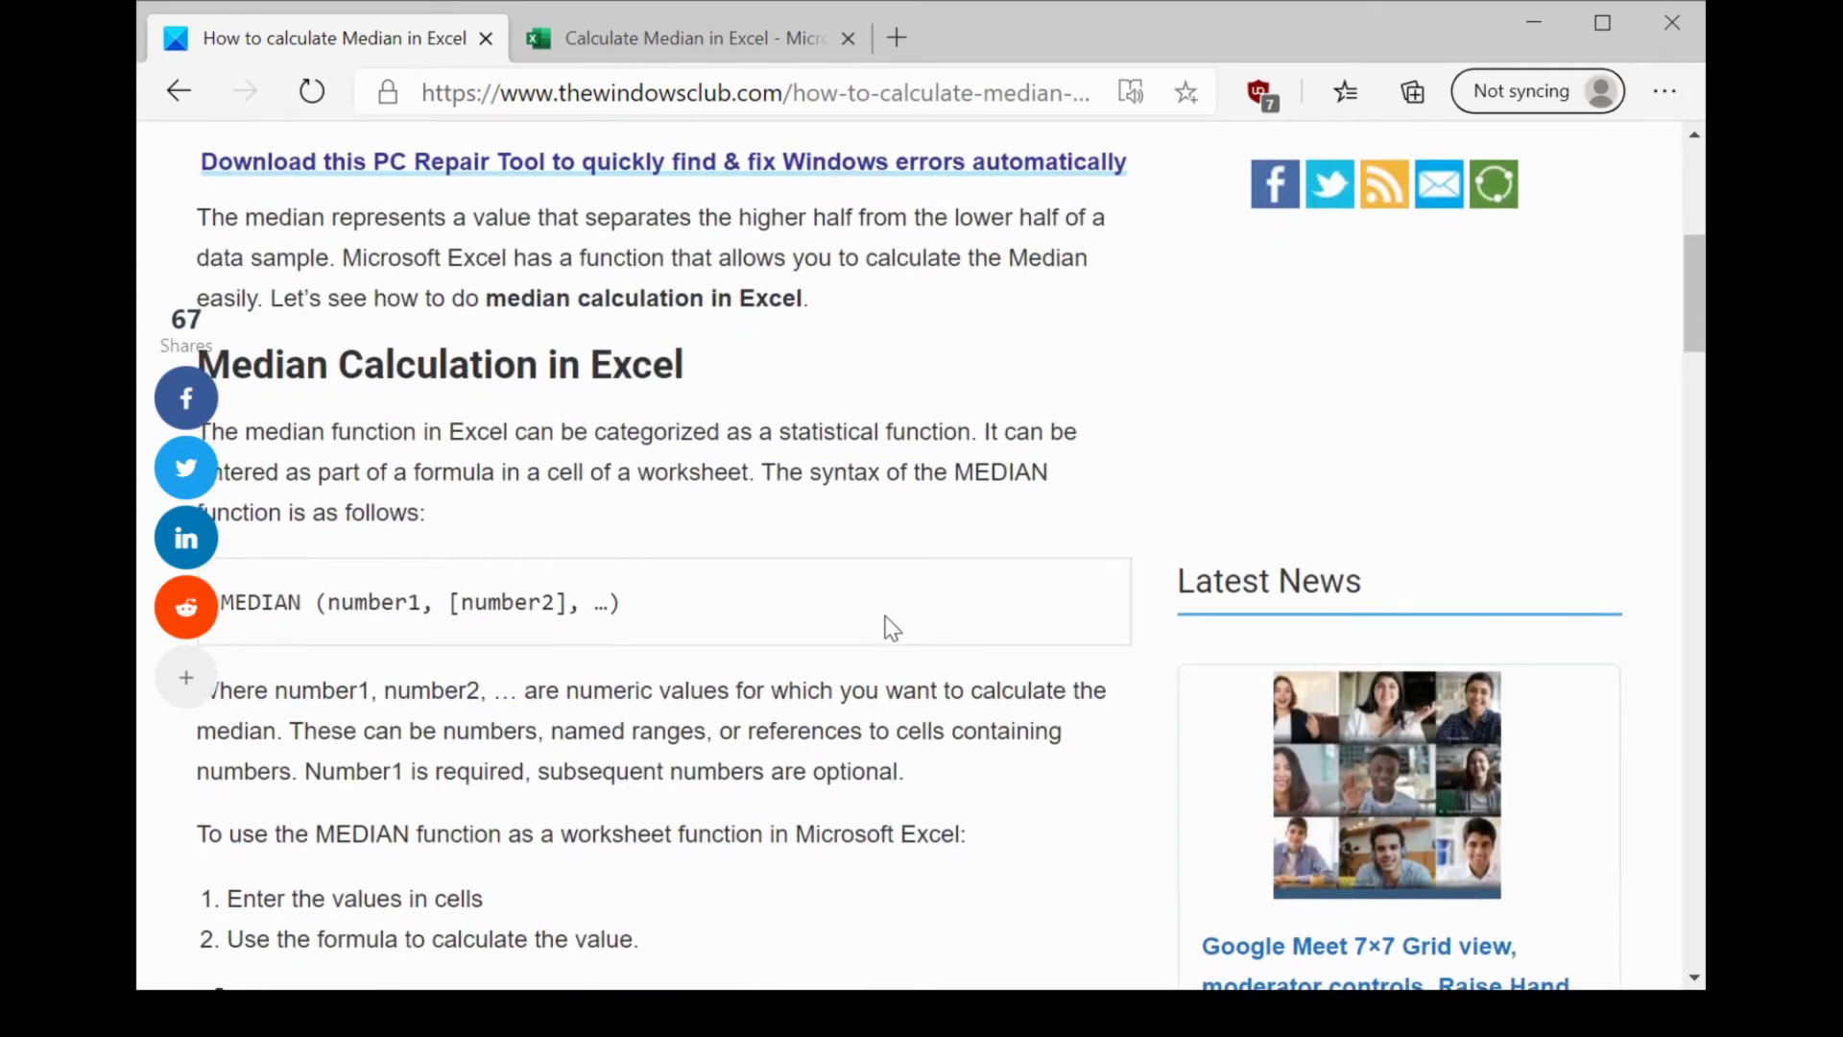
scroll(886, 629, down, 1)
scroll(886, 629, up, 1)
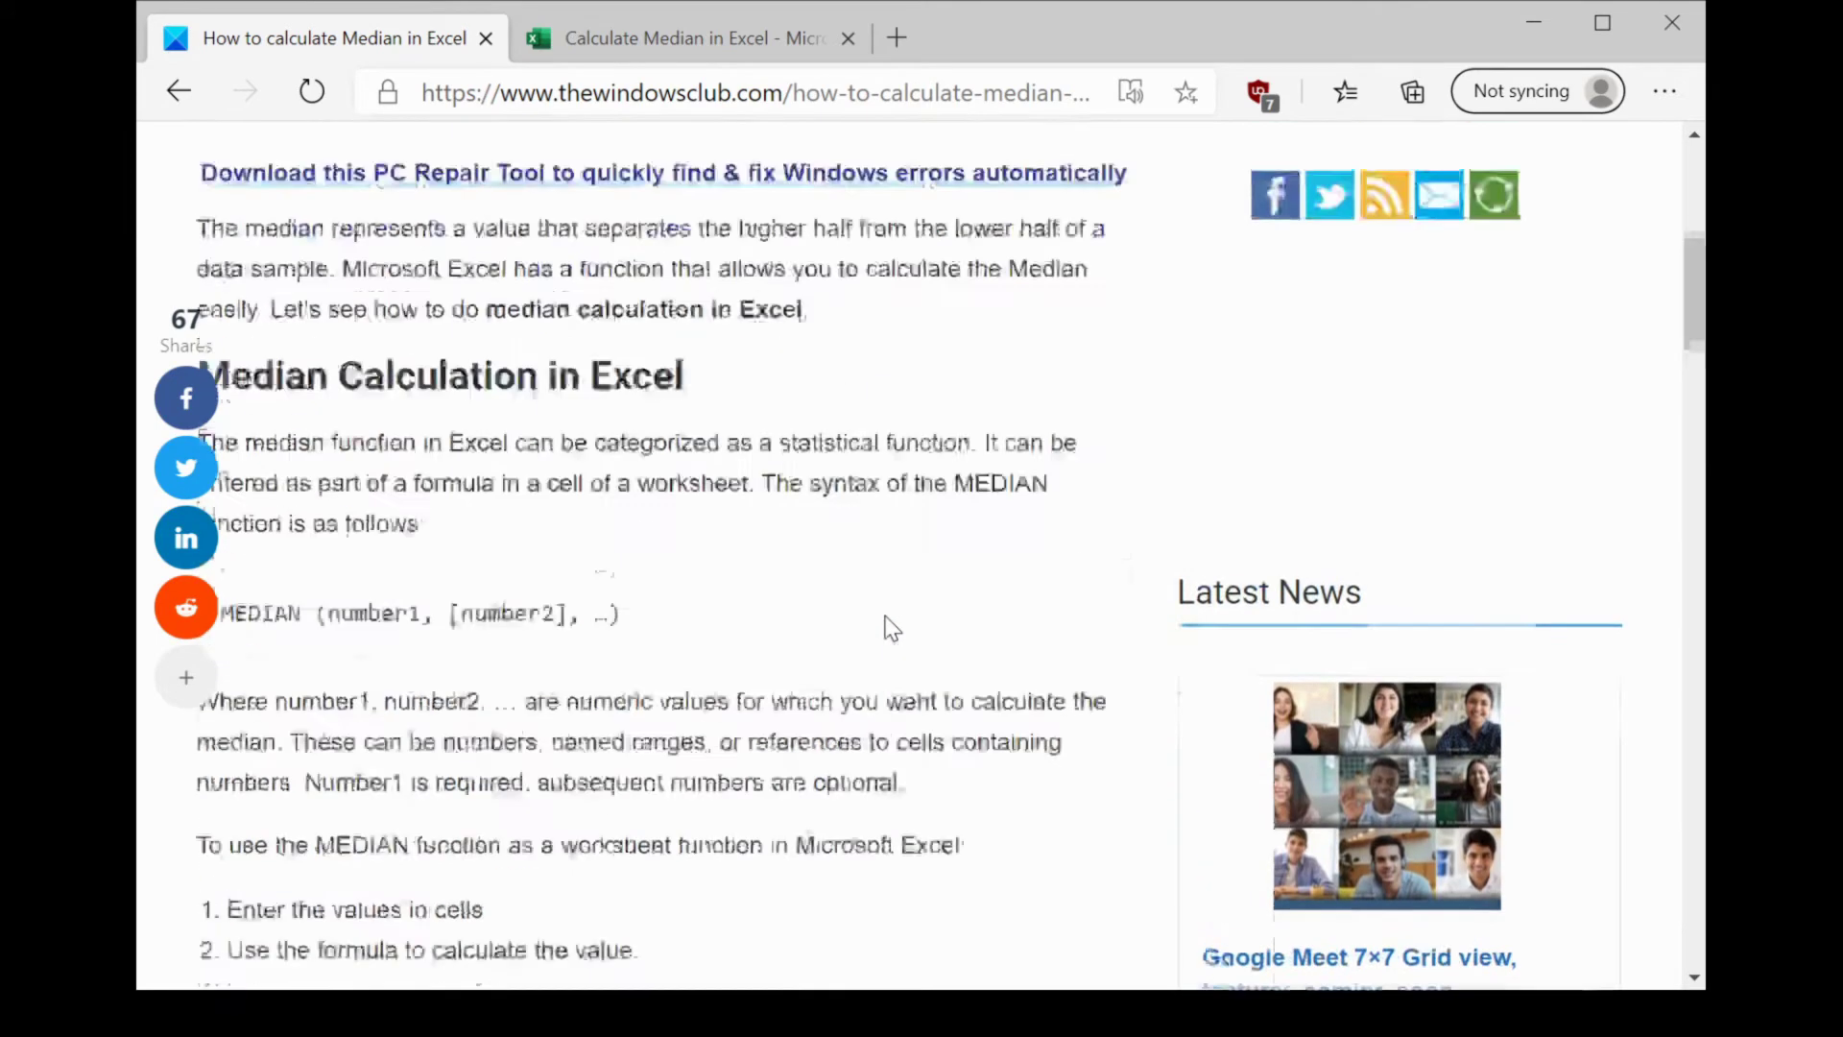
scroll(885, 628, up, 5)
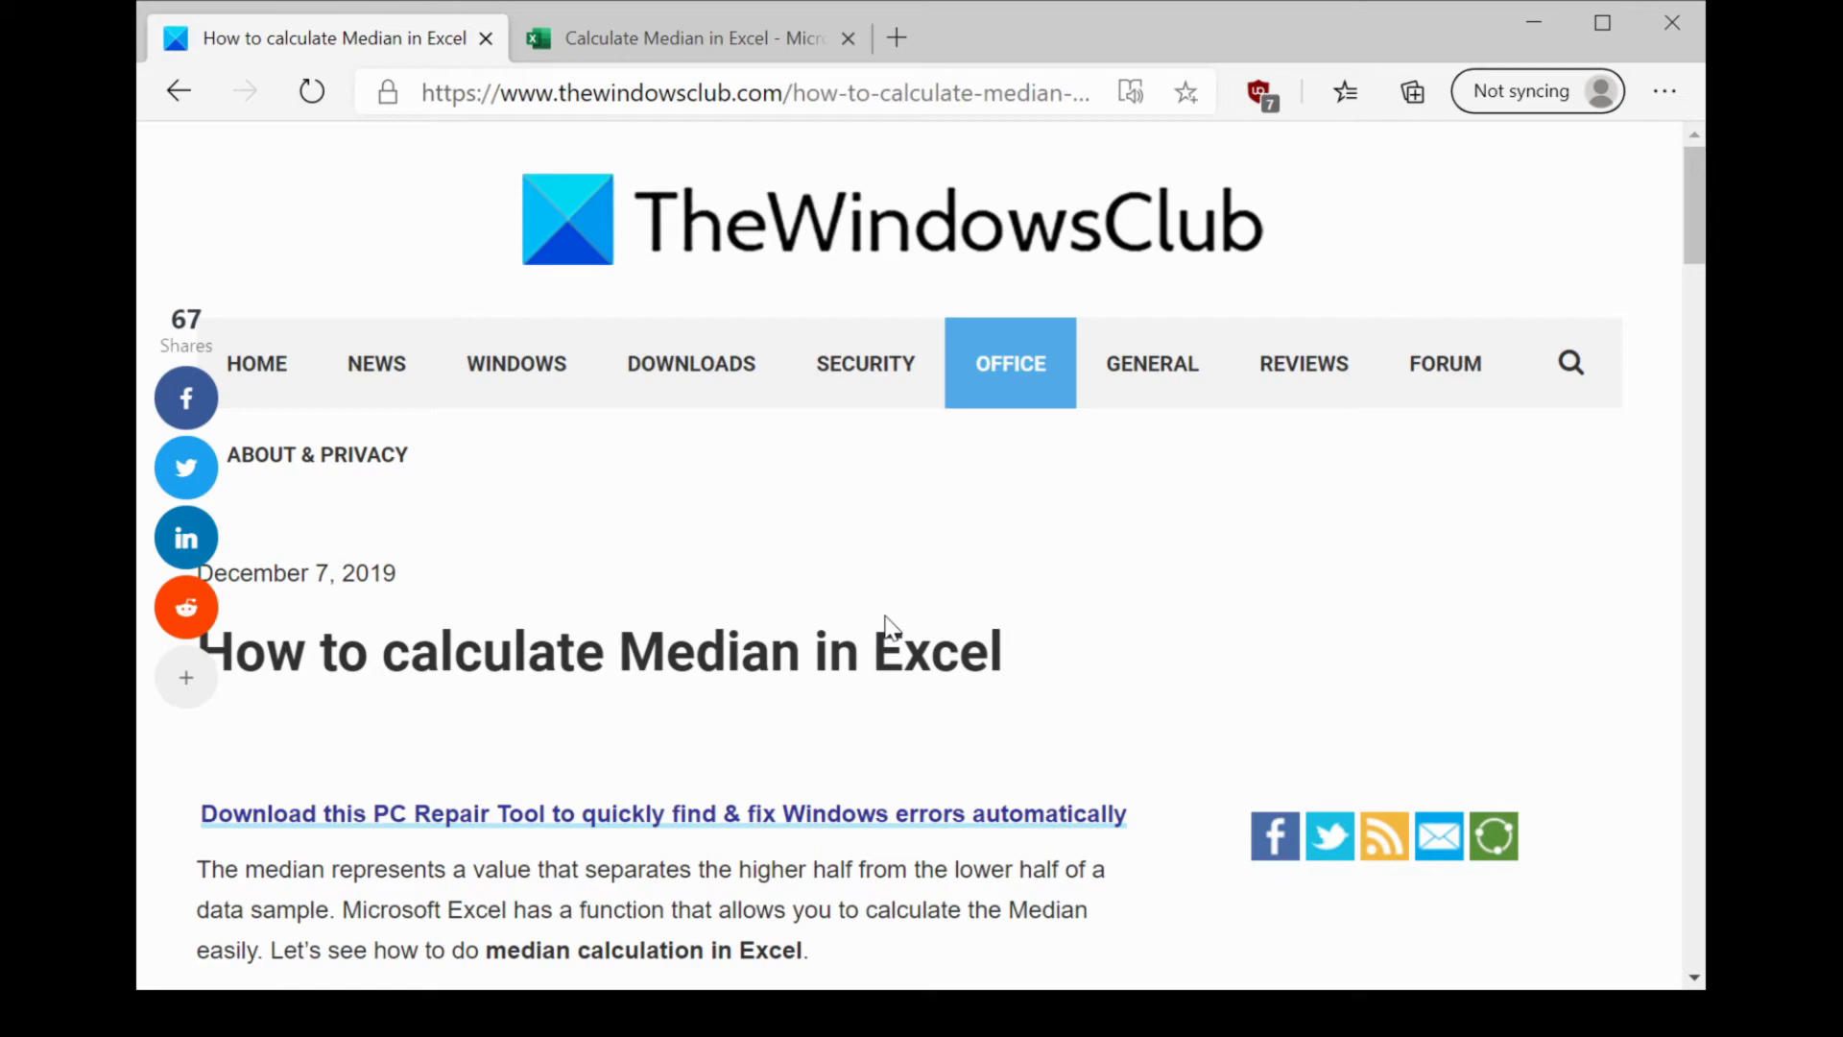
scroll(889, 628, down, 1)
scroll(889, 629, down, 5)
scroll(889, 628, down, 3)
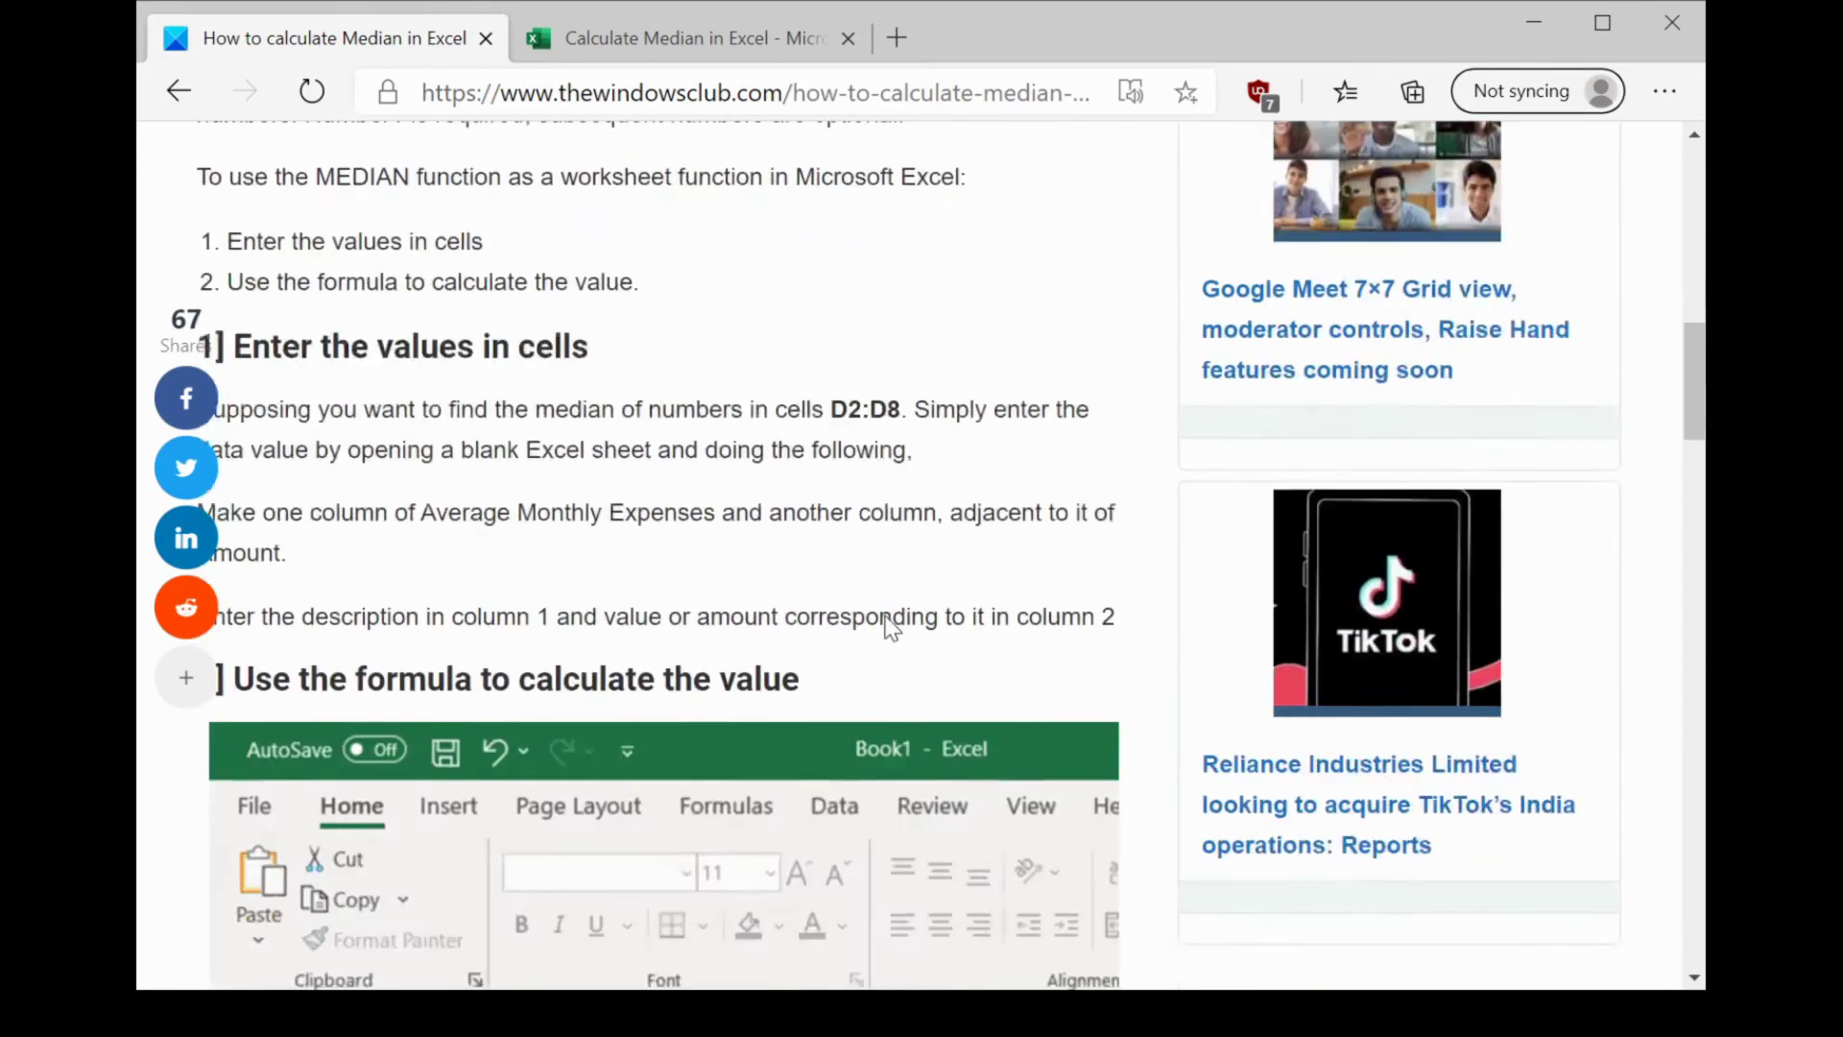
scroll(889, 627, down, 3)
scroll(888, 628, down, 2)
scroll(889, 628, down, 4)
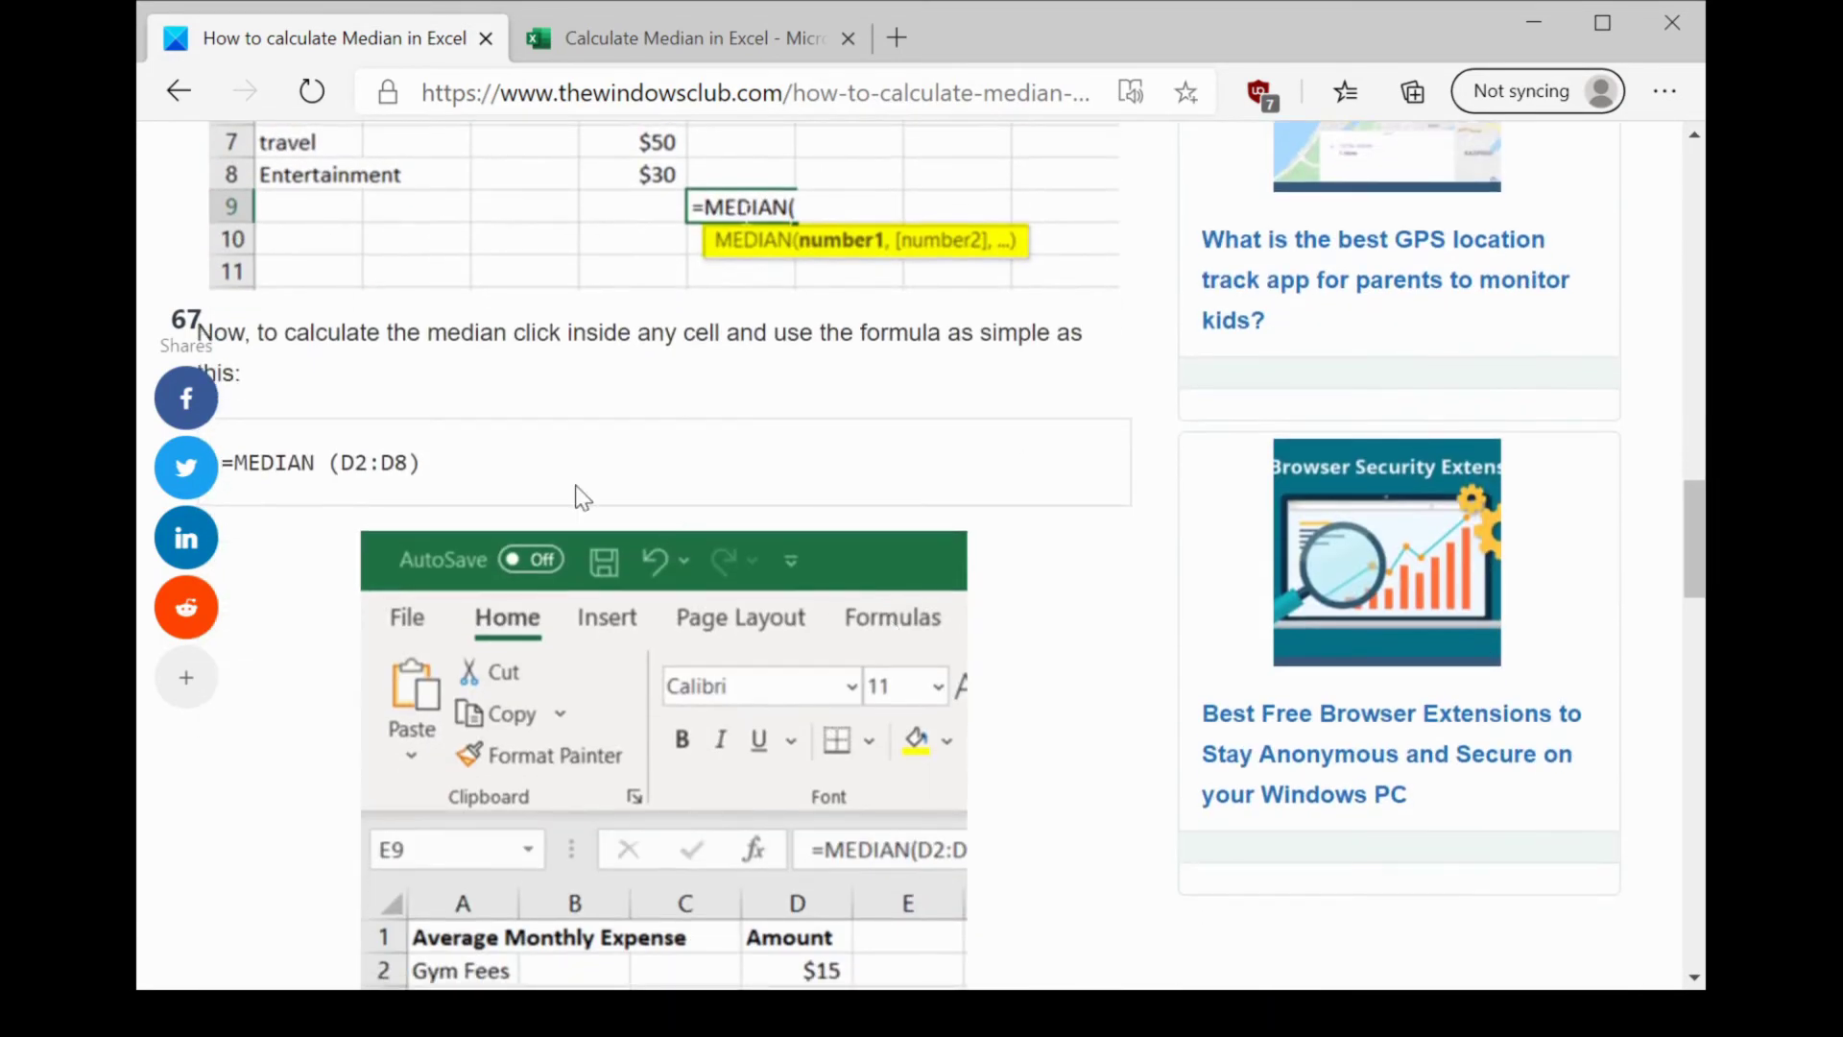
triple_click(346, 464)
key(ctrl+c)
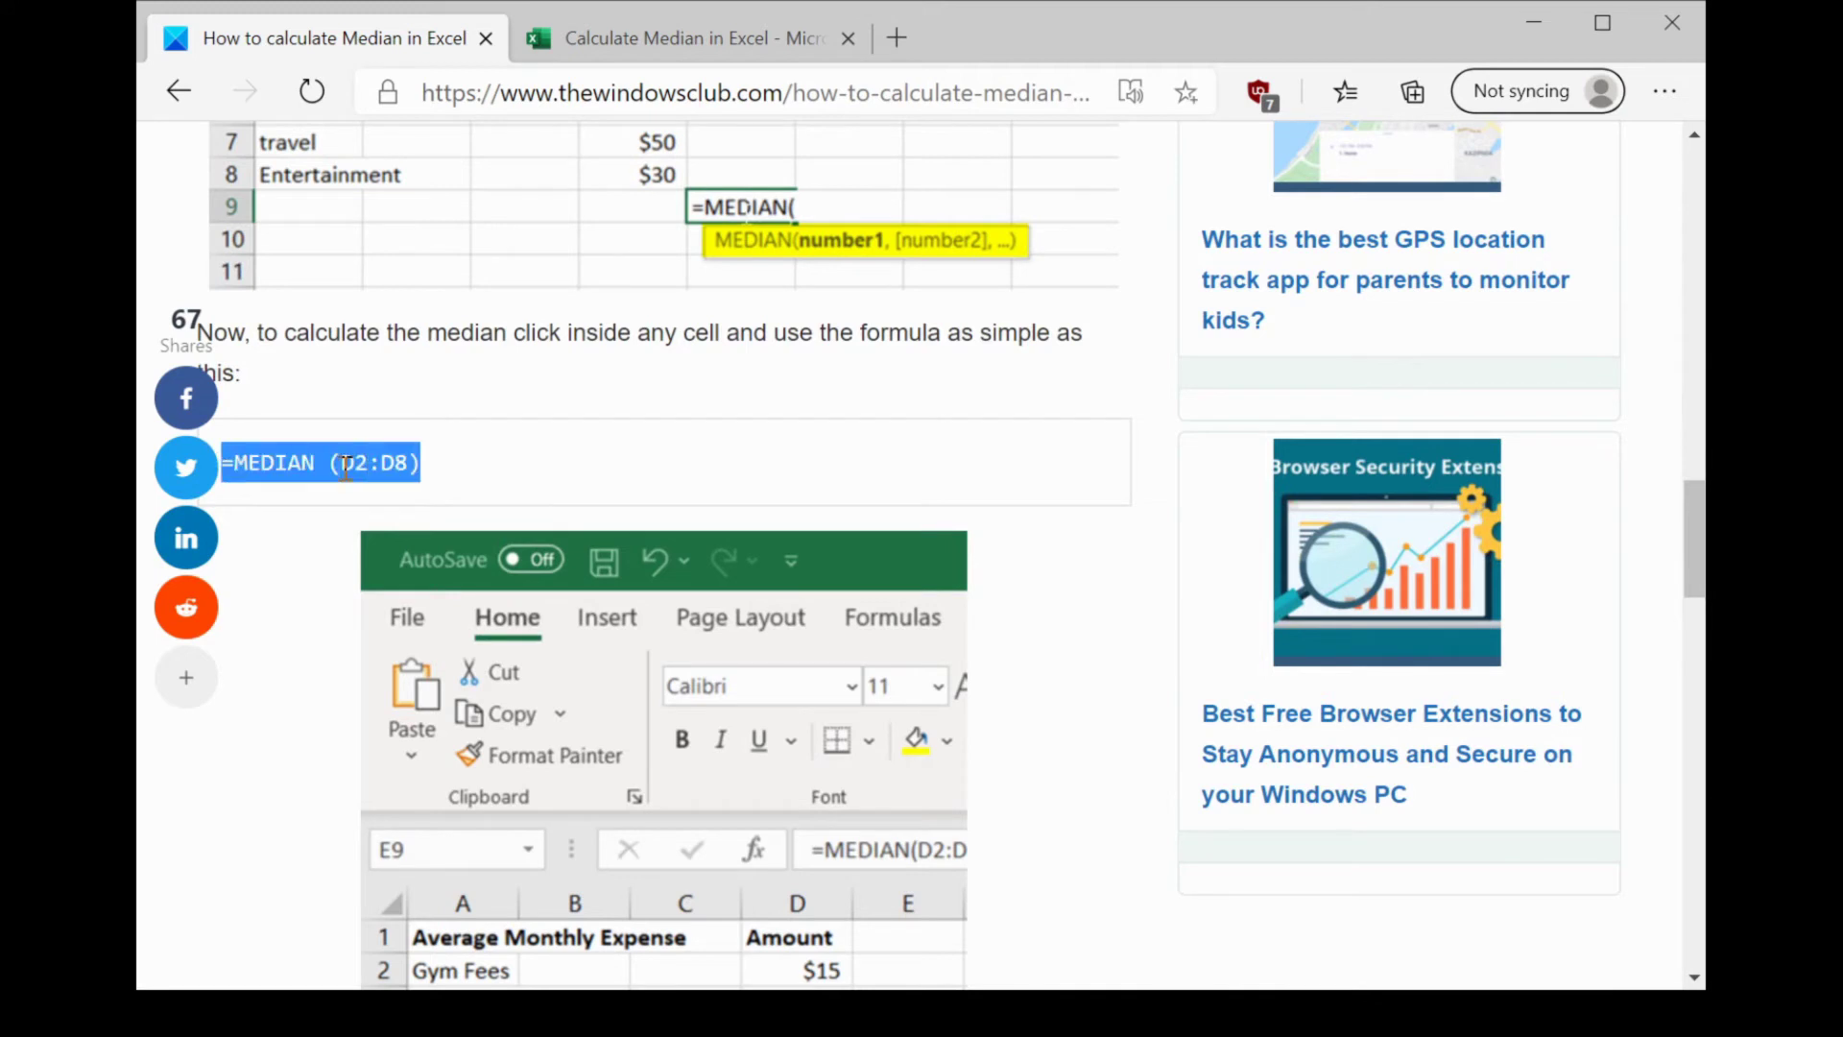
Paste the MEDIAN formula into F3, remove its extra space, and delete the D2:D8 range
click(607, 20)
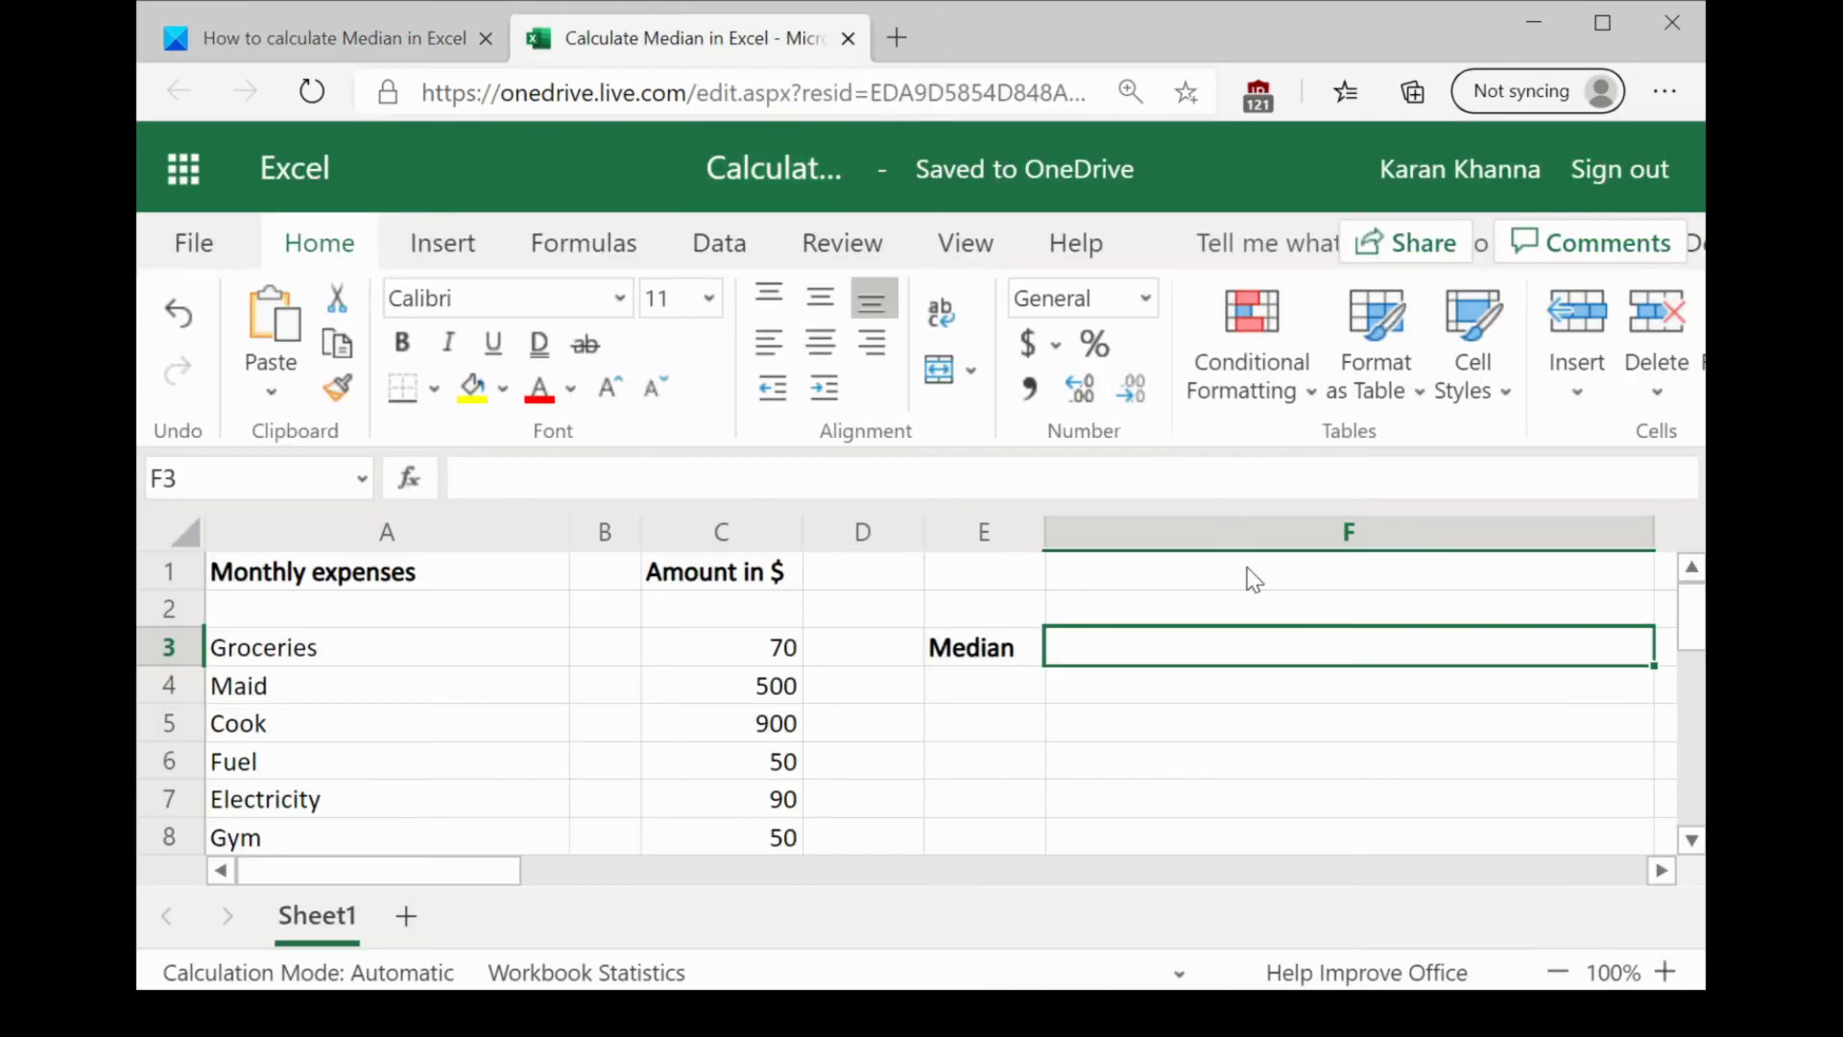
double_click(1215, 647)
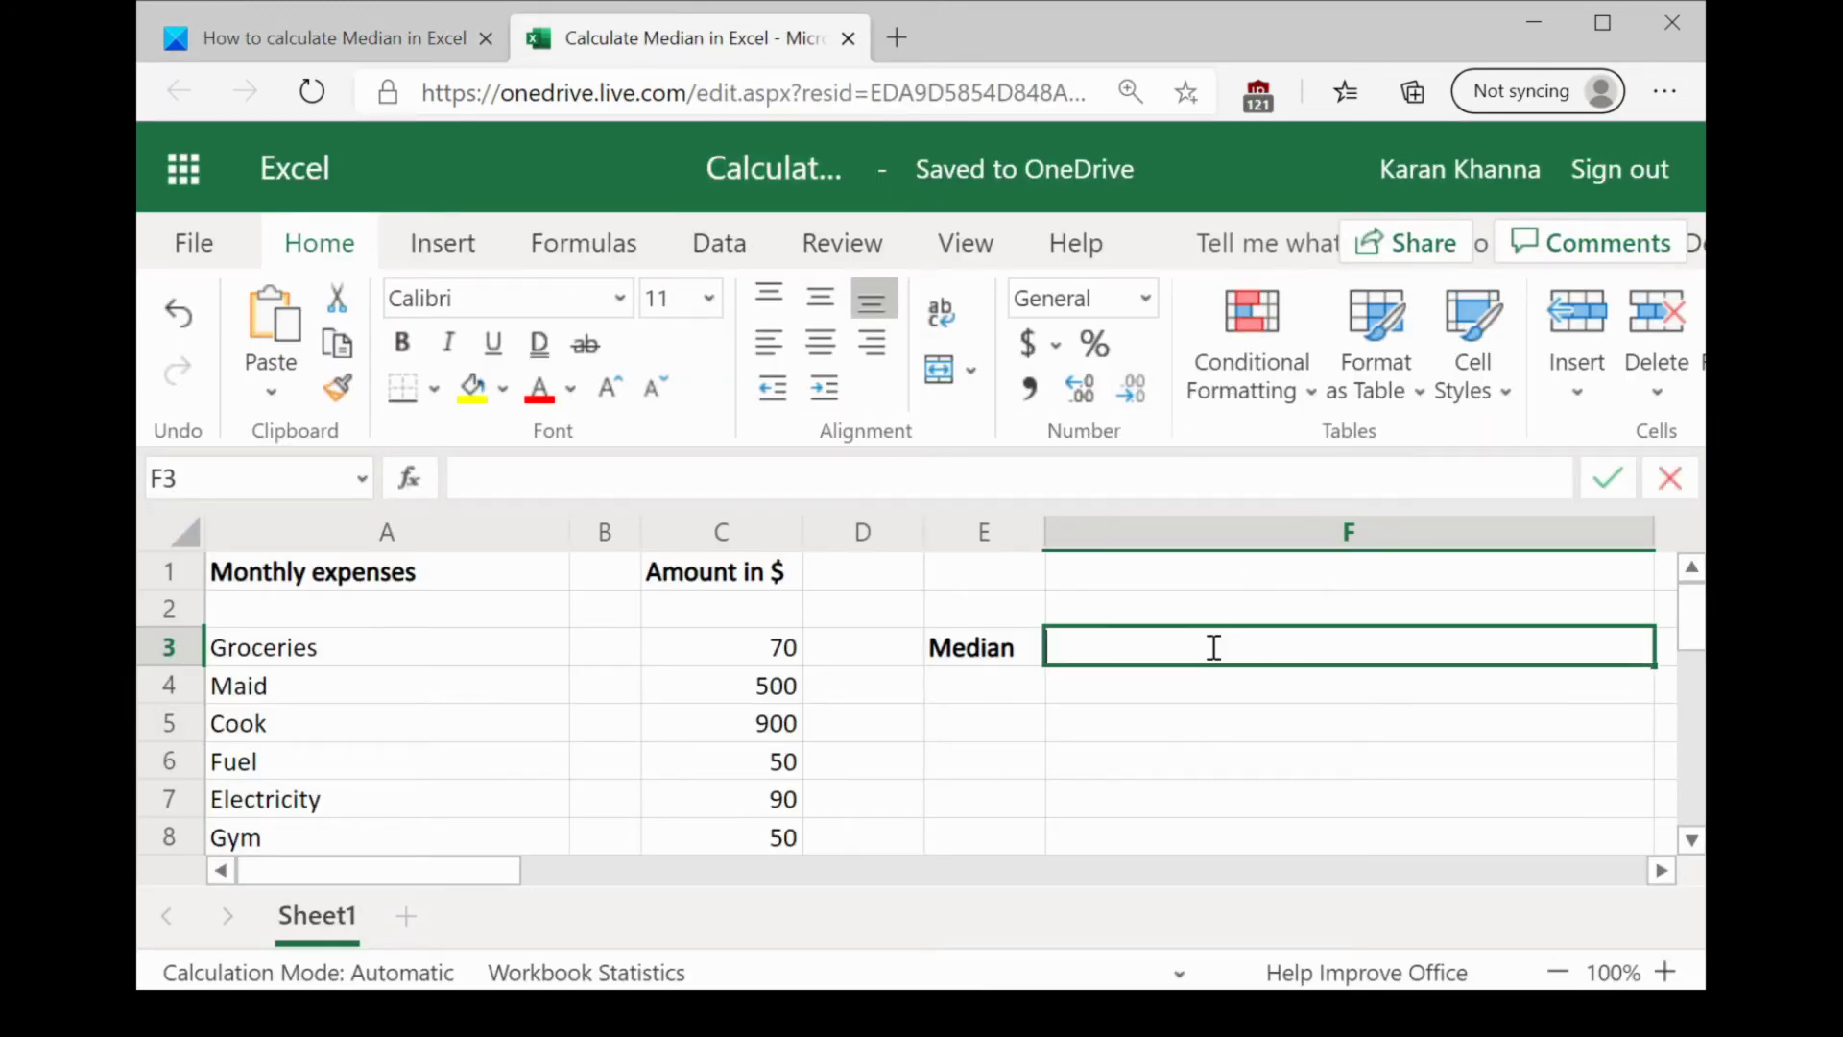
key(ctrl+v)
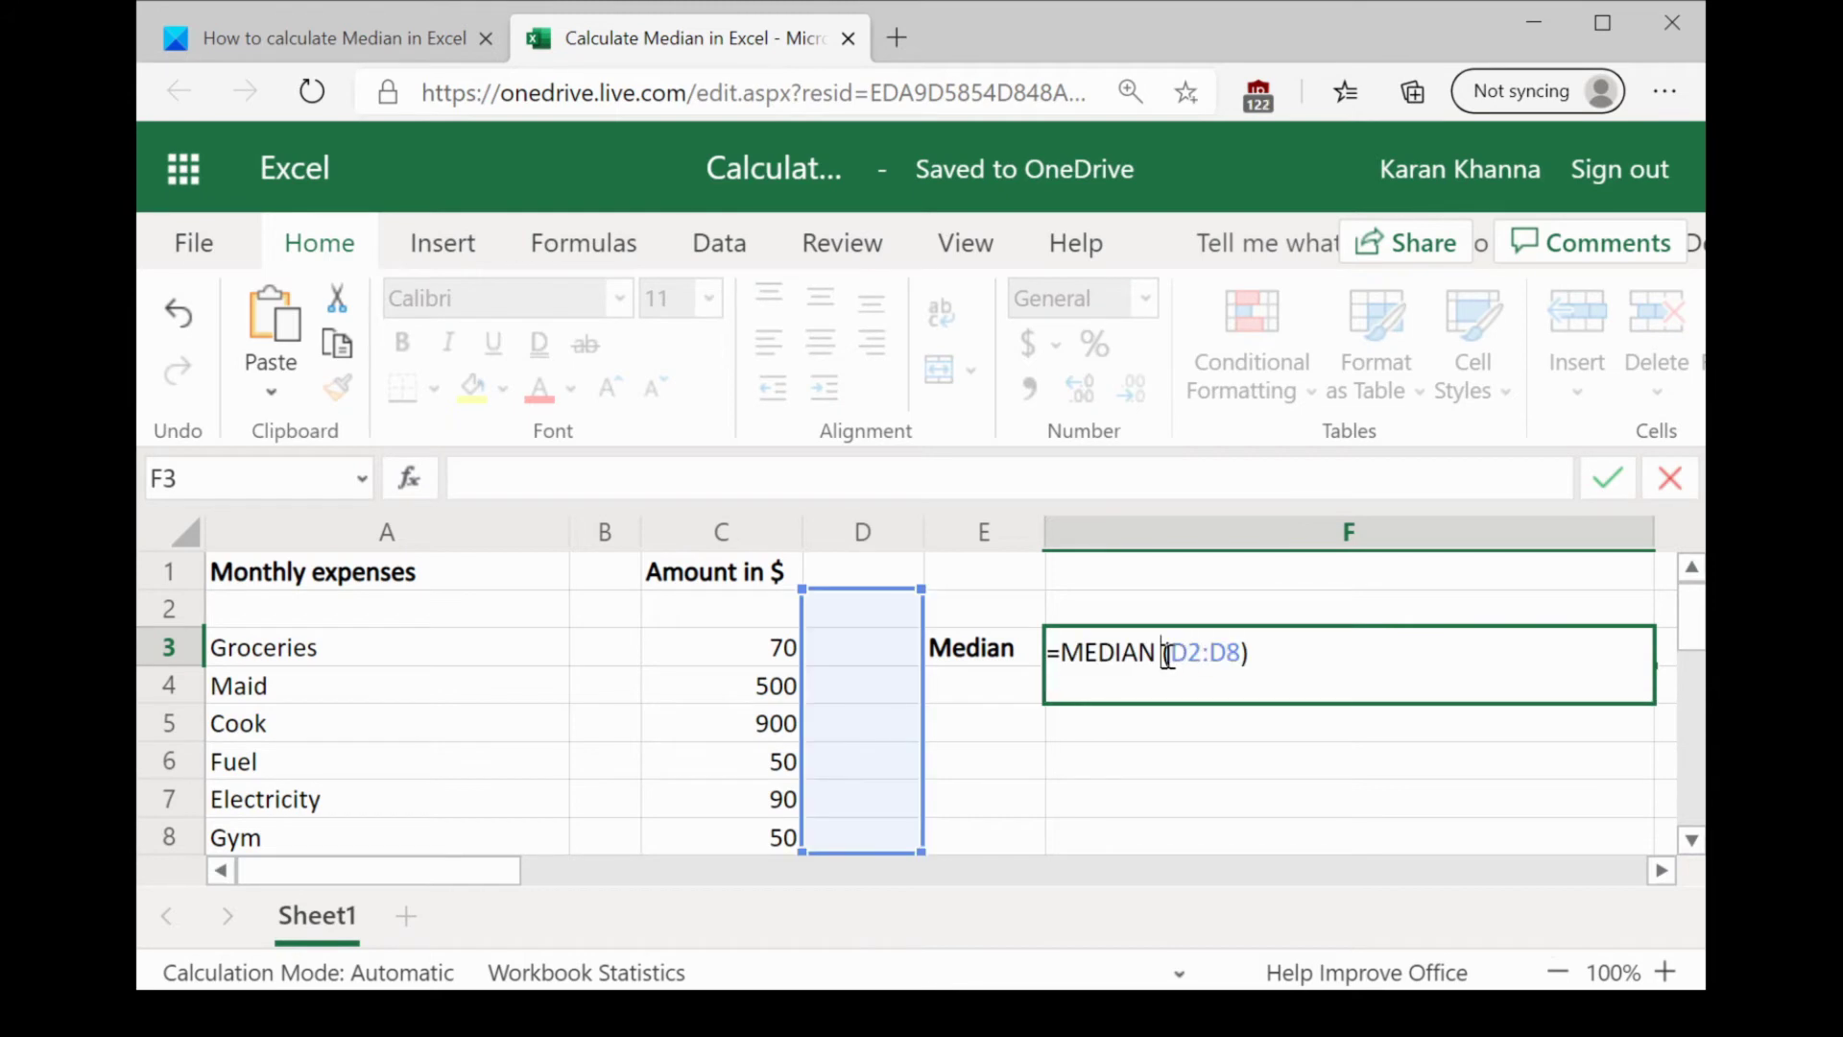
click(1168, 655)
key(BackSpace)
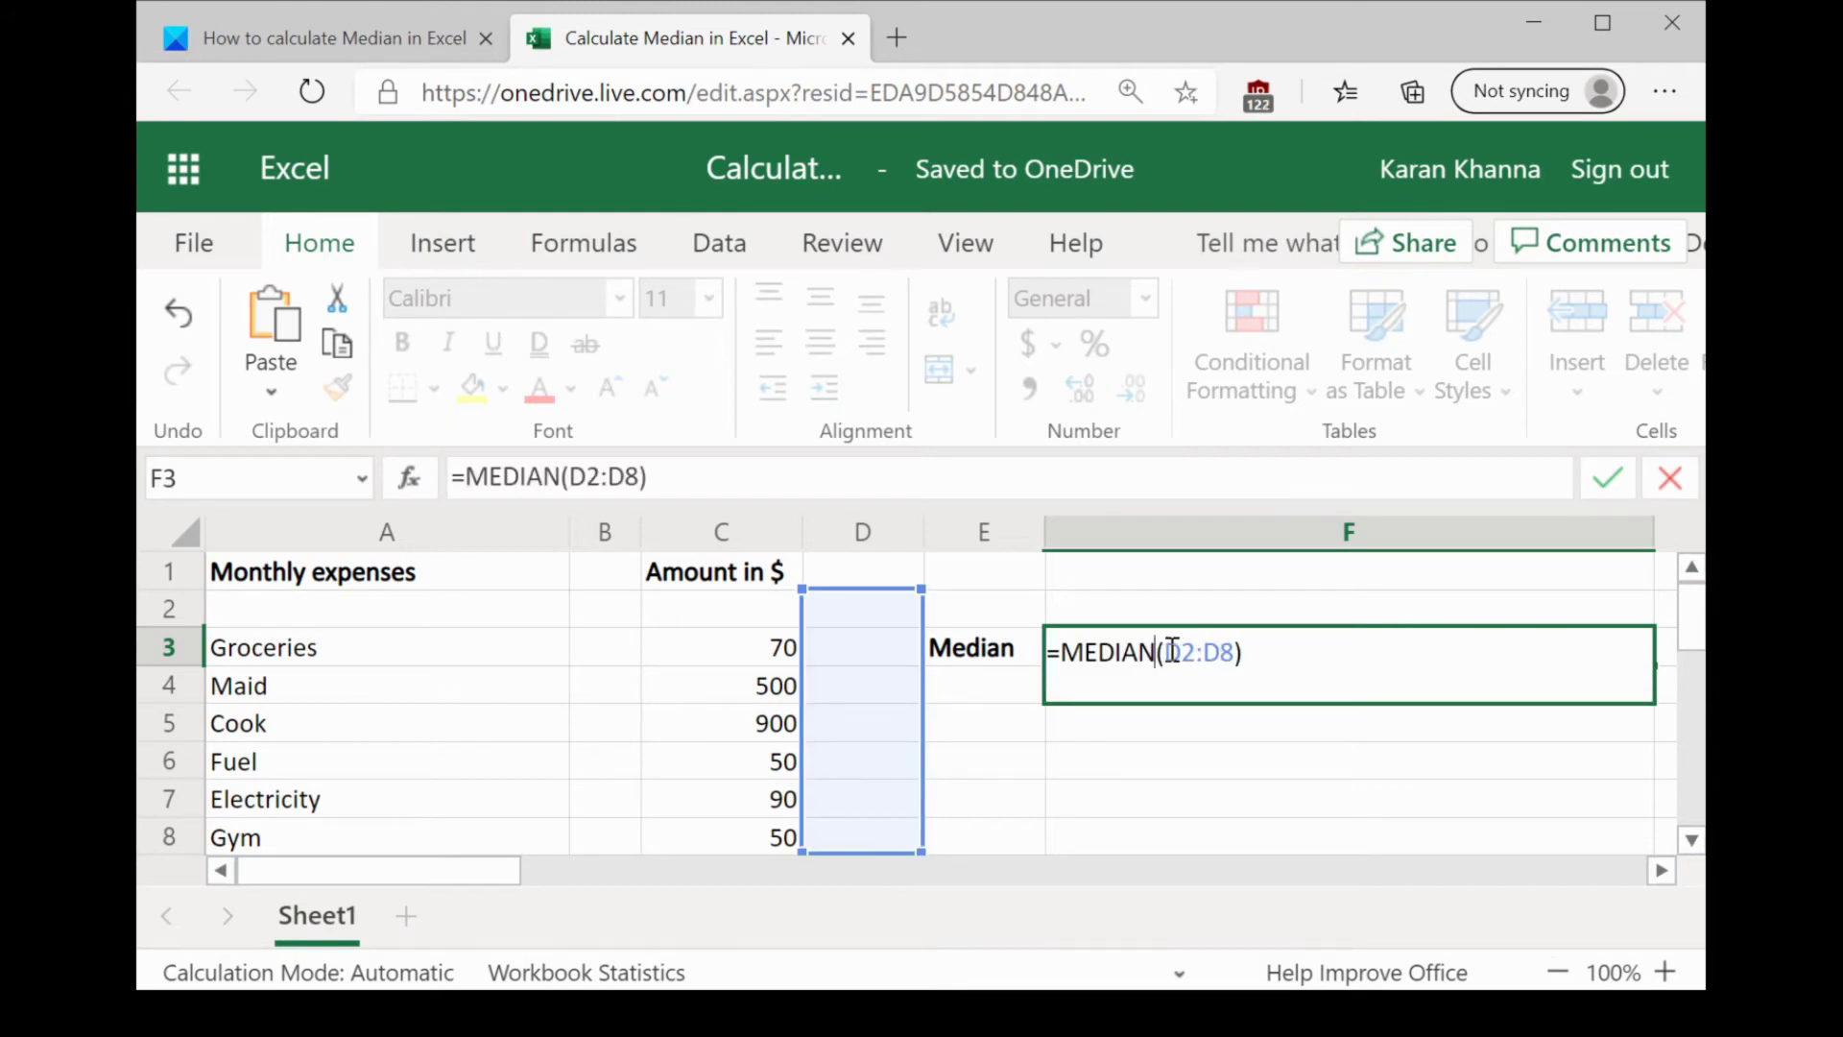
drag(1163, 653, 1239, 652)
key(BackSpace)
text(C3:)
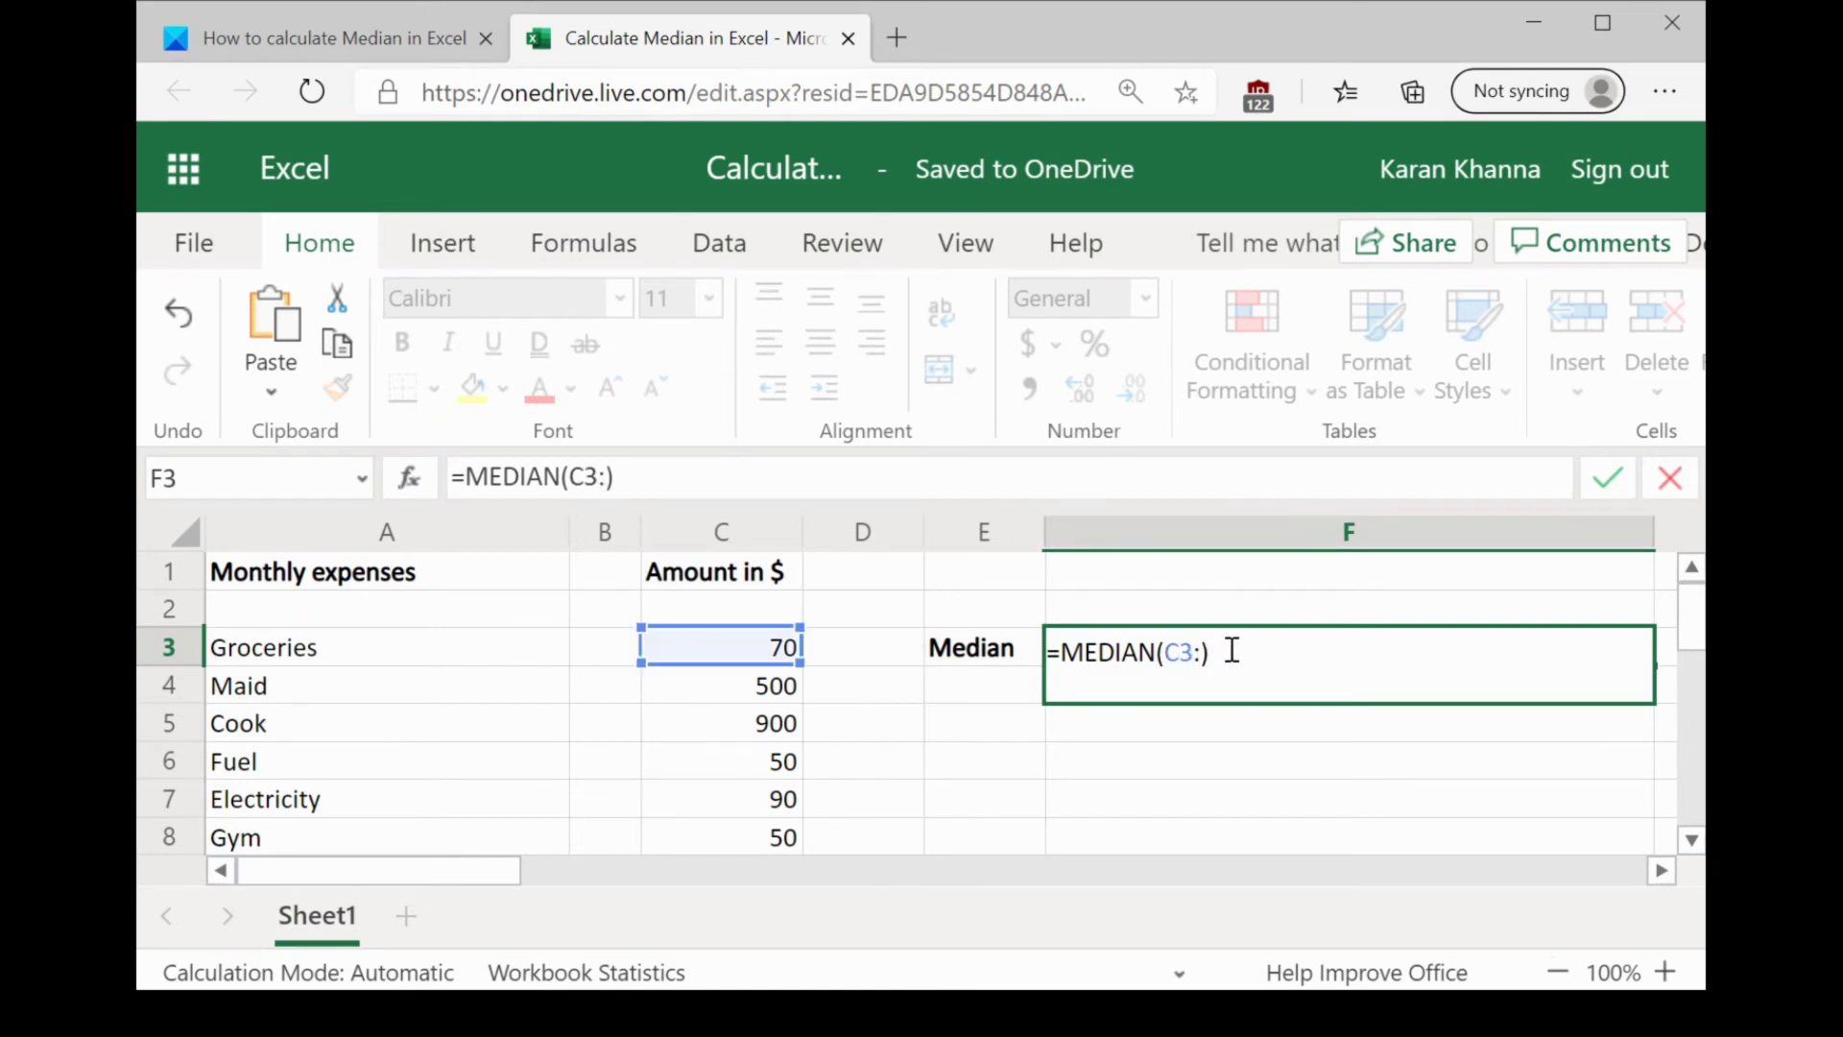
text(C11)
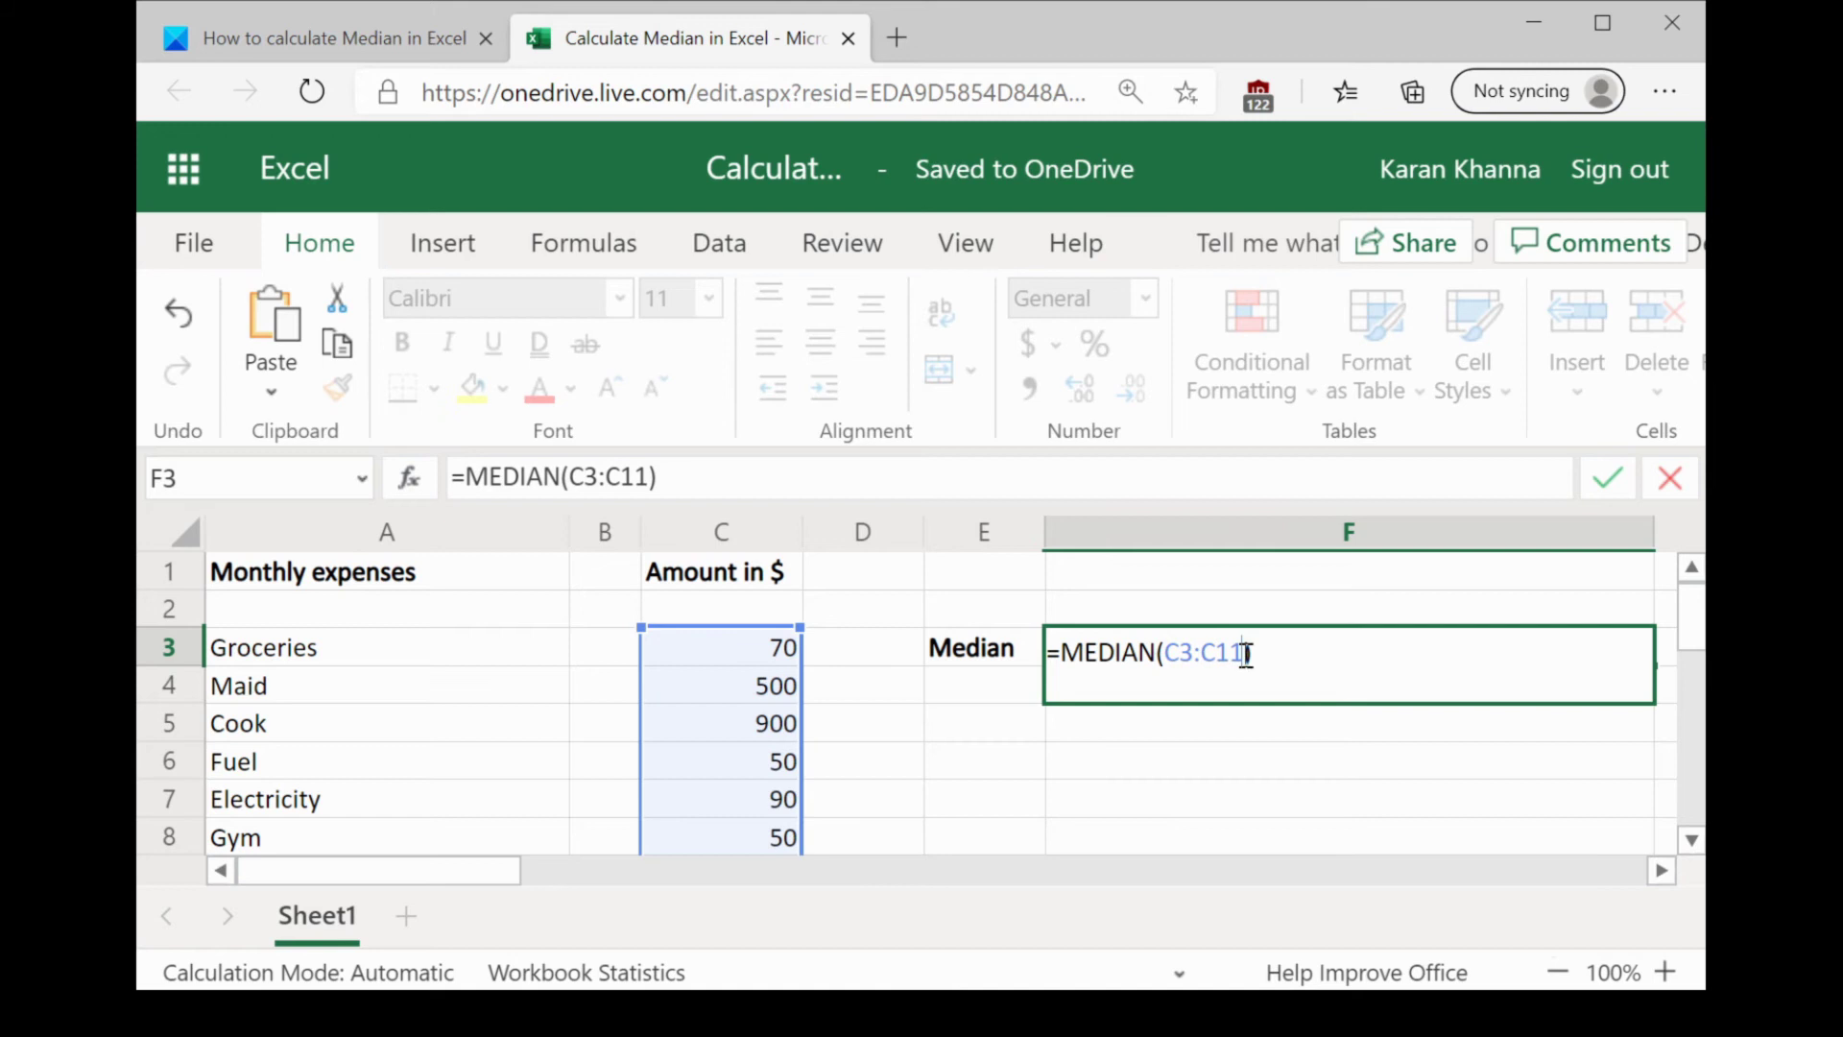
Commit the =MEDIAN(C3:C11) formula in F3 so it displays 200
click(1210, 806)
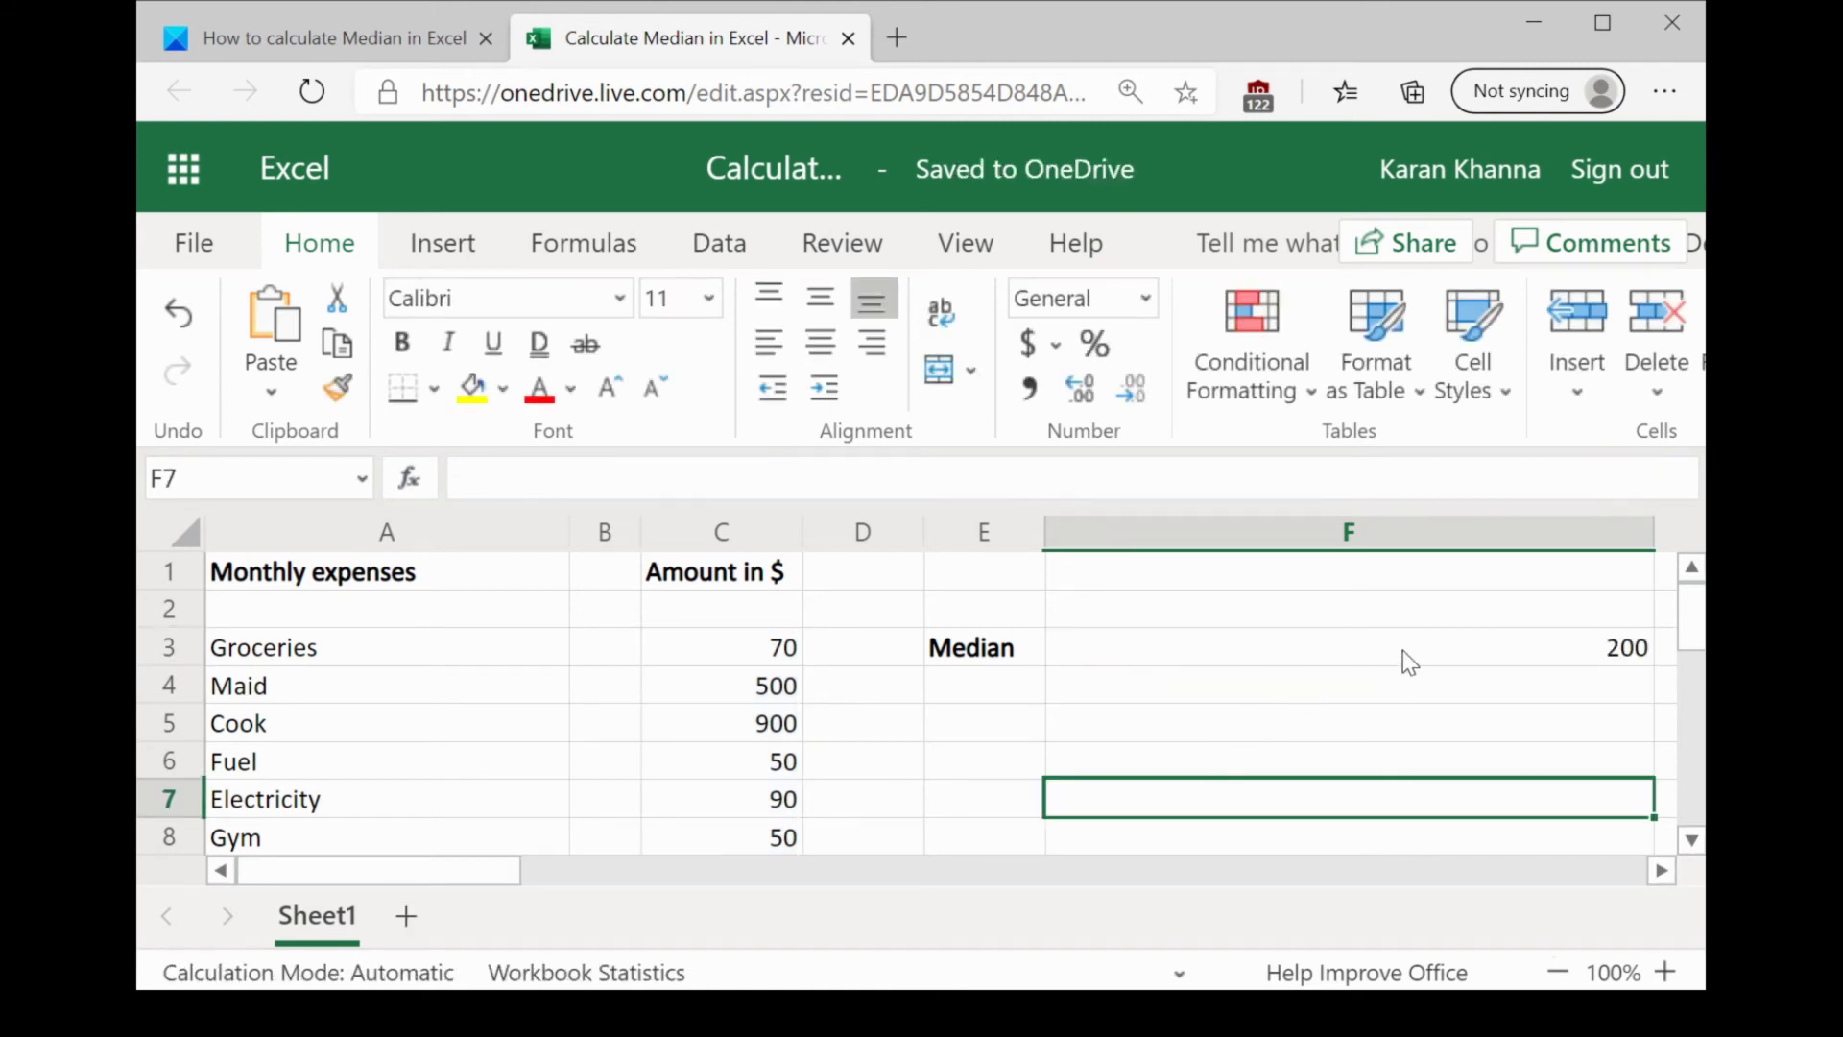
scroll(796, 731, down, 2)
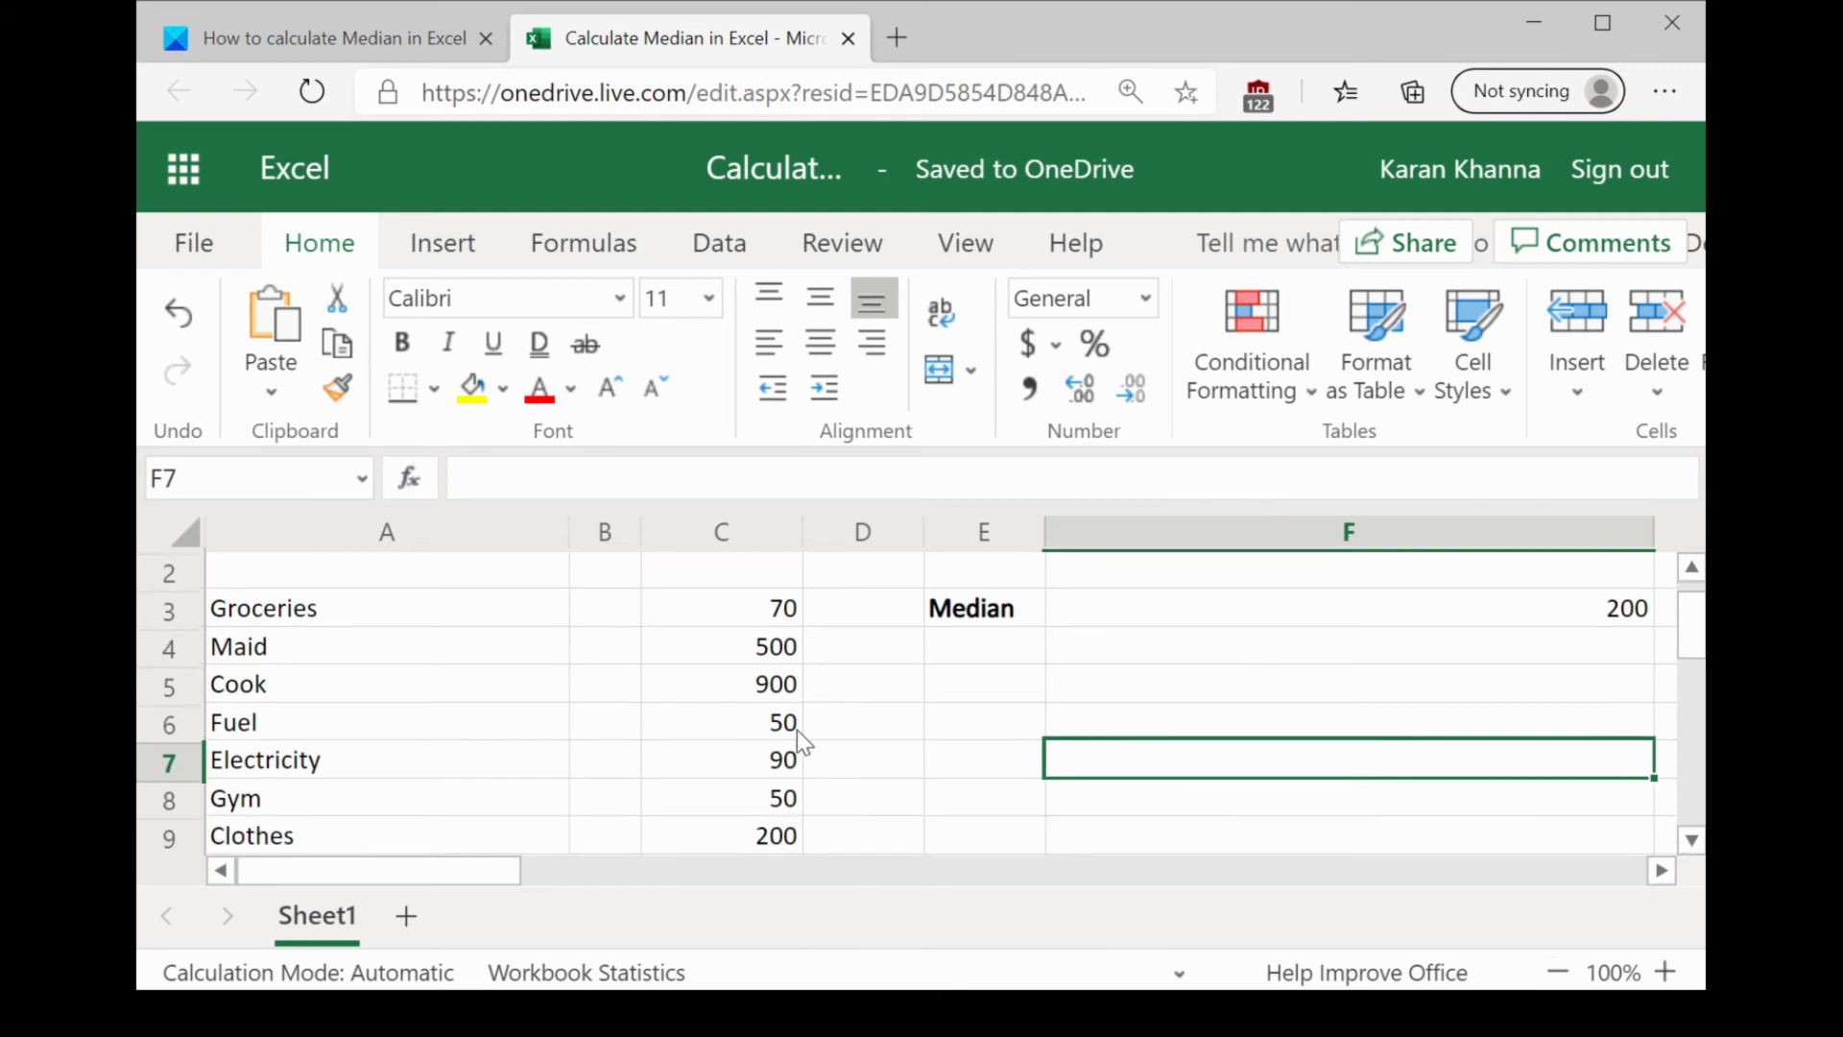